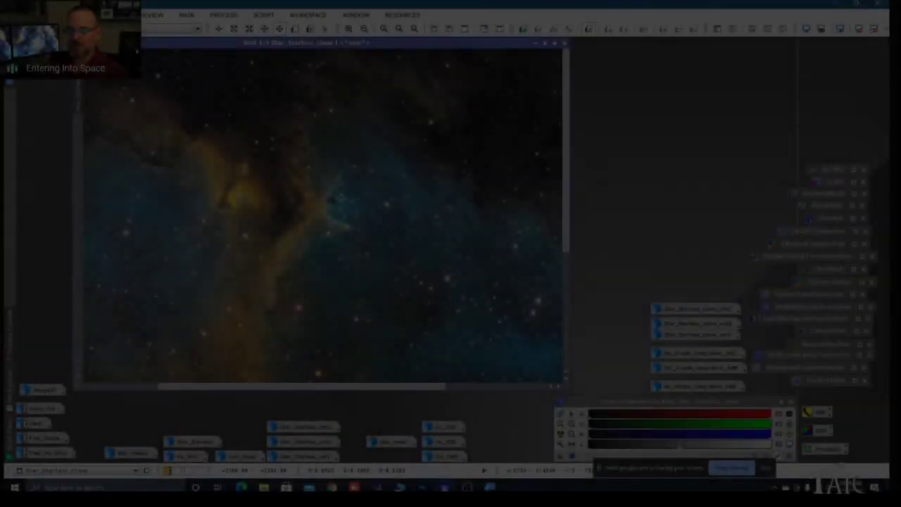
Examine the star and nebula detail in Star_Starless_clone, both at full view and close up around the bright central ridges
{"action": "key", "text": "alt+r"}
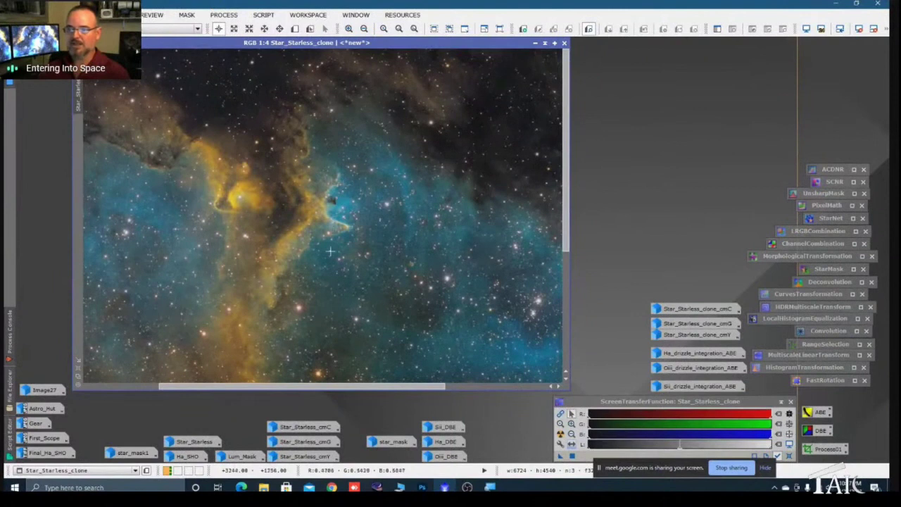
{"action": "key", "text": "ctrl+1"}
{"action": "scroll", "coordinate": [343, 220], "scroll_direction": "down", "scroll_amount": 3}
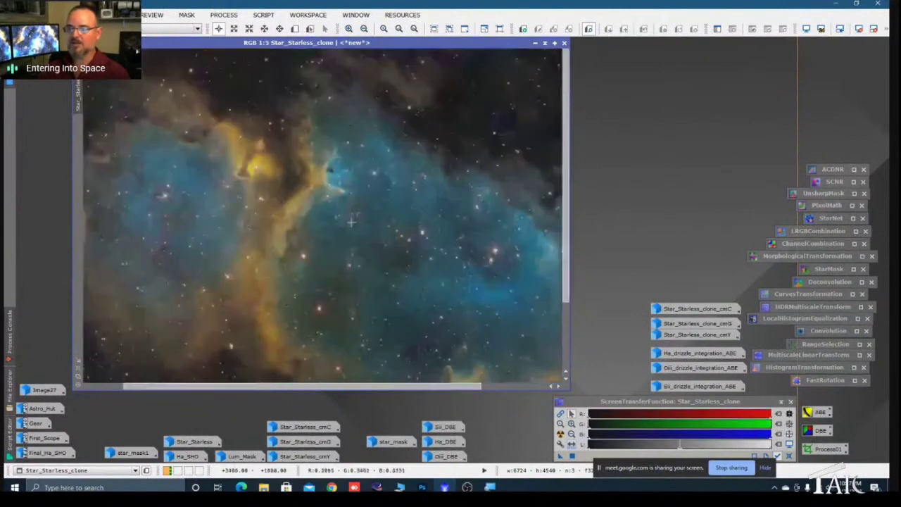
{"action": "scroll", "coordinate": [348, 236], "scroll_direction": "up", "scroll_amount": 1}
{"action": "scroll", "coordinate": [348, 236], "scroll_direction": "up", "scroll_amount": 2}
{"action": "left_click_drag", "start_coordinate": [335, 173], "coordinate": [469, 305]}
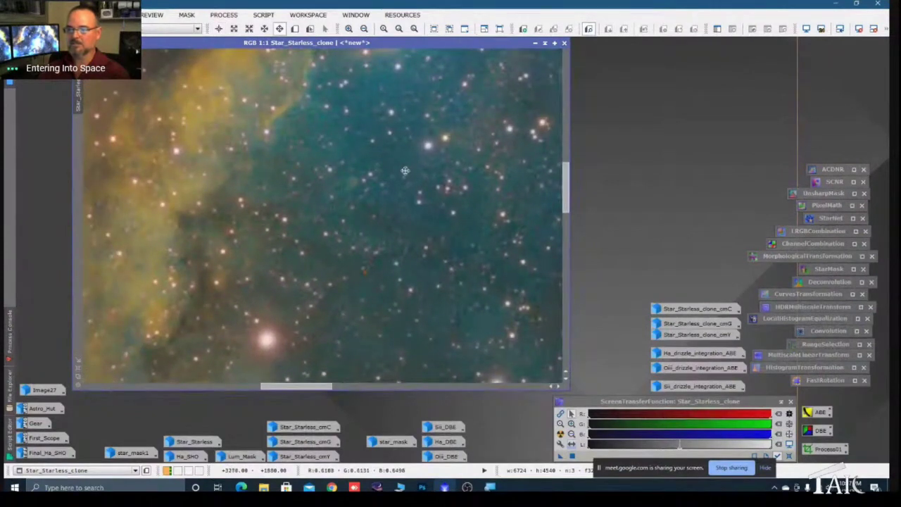
{"action": "left_click_drag", "start_coordinate": [405, 171], "coordinate": [388, 221]}
{"action": "left_click_drag", "start_coordinate": [419, 145], "coordinate": [347, 271]}
{"action": "left_click_drag", "start_coordinate": [407, 200], "coordinate": [462, 295]}
{"action": "key", "text": "alt+r"}
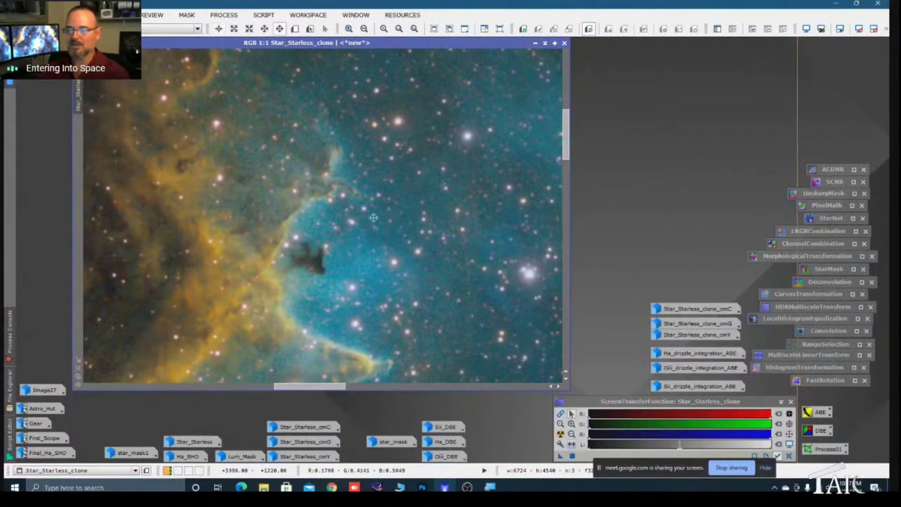
{"action": "scroll", "coordinate": [341, 217], "scroll_direction": "down", "scroll_amount": 3}
{"action": "scroll", "coordinate": [392, 205], "scroll_direction": "up", "scroll_amount": 1}
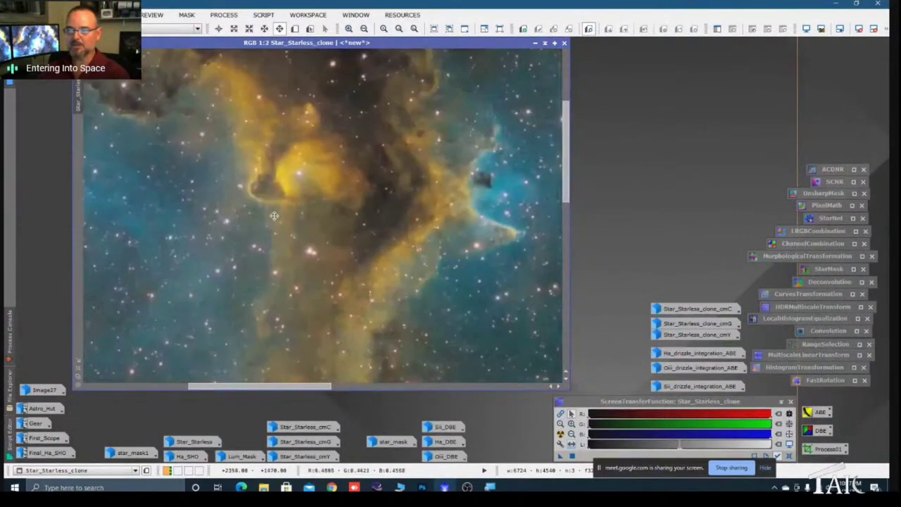
{"action": "scroll", "coordinate": [273, 215], "scroll_direction": "down", "scroll_amount": 5}
{"action": "key", "text": "alt+r"}
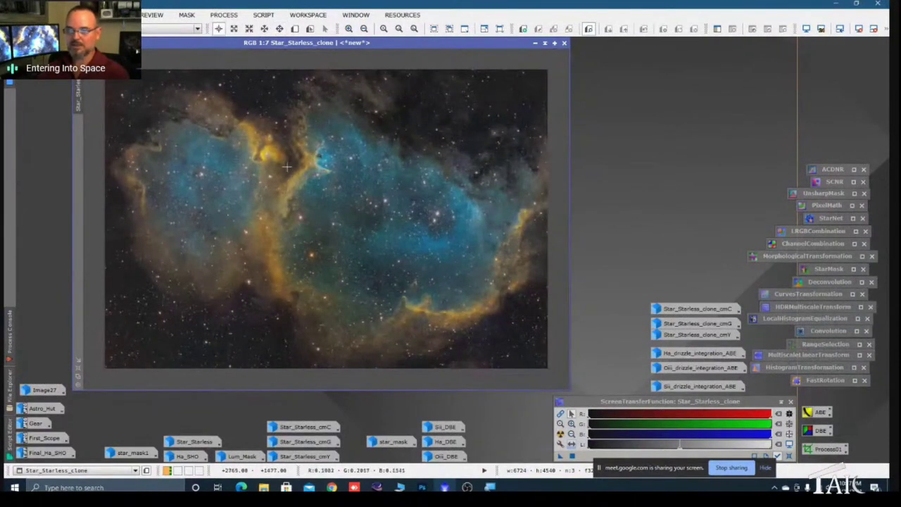
{"action": "scroll", "coordinate": [290, 168], "scroll_direction": "up", "scroll_amount": 4}
{"action": "key", "text": "alt+p"}
{"action": "left_click_drag", "start_coordinate": [306, 190], "coordinate": [359, 210]}
{"action": "key", "text": "alt+r"}
{"action": "scroll", "coordinate": [358, 209], "scroll_direction": "down", "scroll_amount": 5}
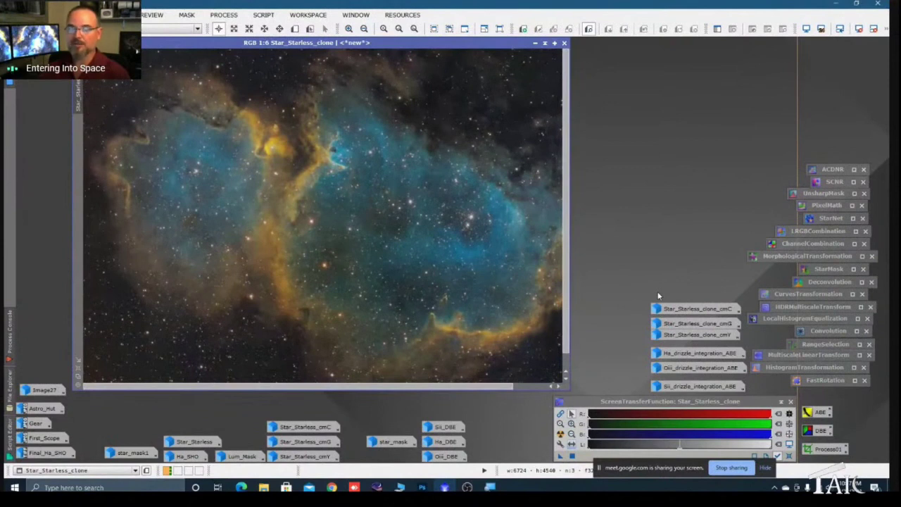
Set up a Convolution for Star_Starless_clone with real-time preview enabled and its parameters reset to defaults
{"action": "double_click", "coordinate": [826, 330]}
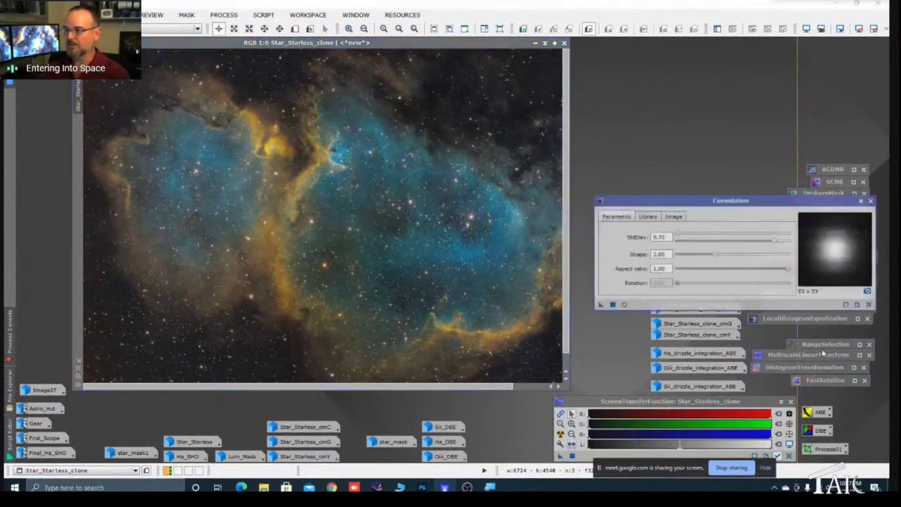
{"action": "left_click_drag", "start_coordinate": [736, 194], "coordinate": [732, 182]}
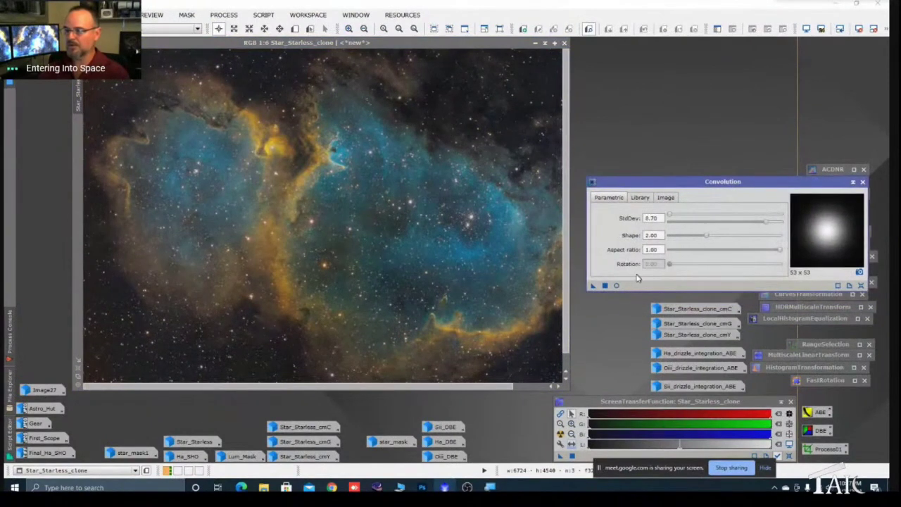
{"action": "left_click", "coordinate": [617, 286]}
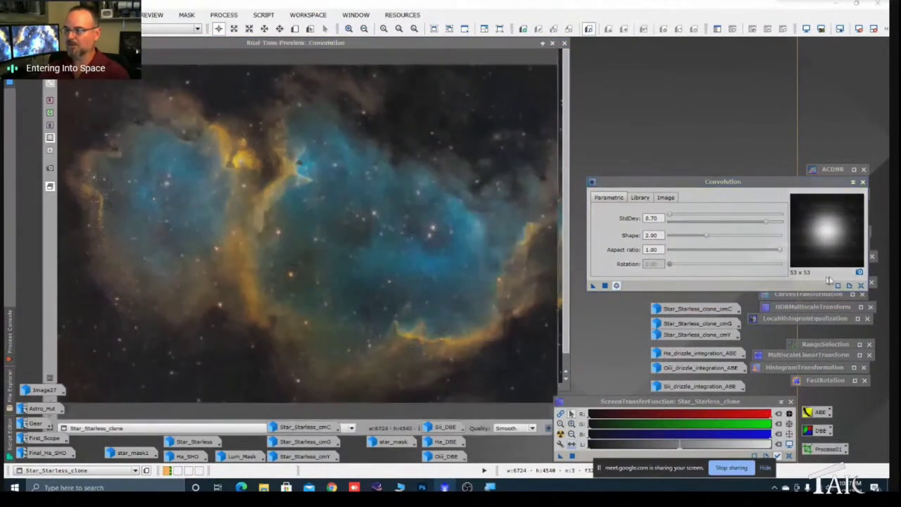
{"action": "left_click", "coordinate": [860, 286]}
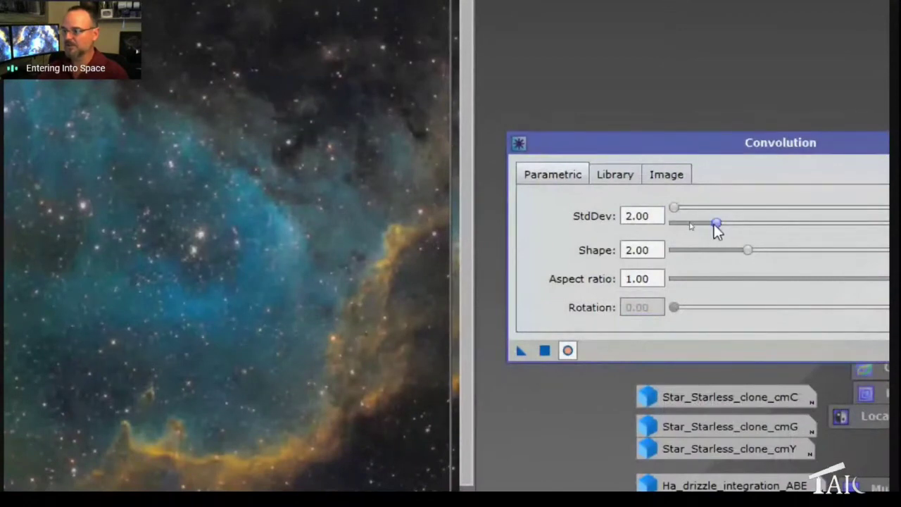
Set the Convolution standard deviation to 8.20, apply it to Star_Starless_clone, and put away the process and its preview
{"action": "left_click_drag", "start_coordinate": [716, 227], "coordinate": [775, 227]}
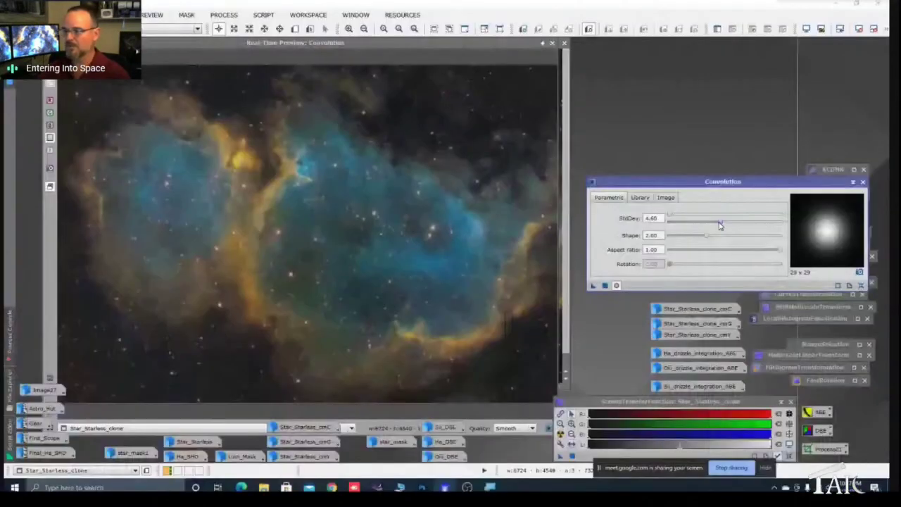
{"action": "left_click_drag", "start_coordinate": [720, 224], "coordinate": [761, 227]}
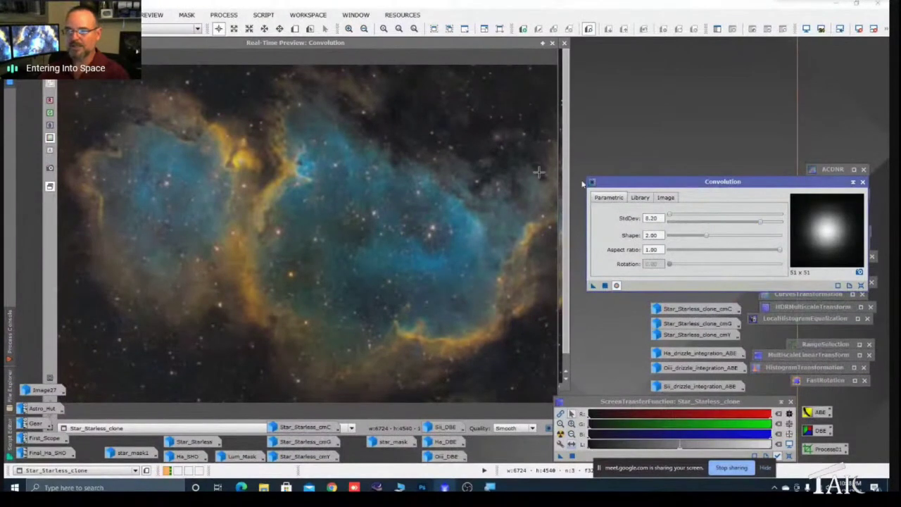
{"action": "left_click", "coordinate": [605, 286]}
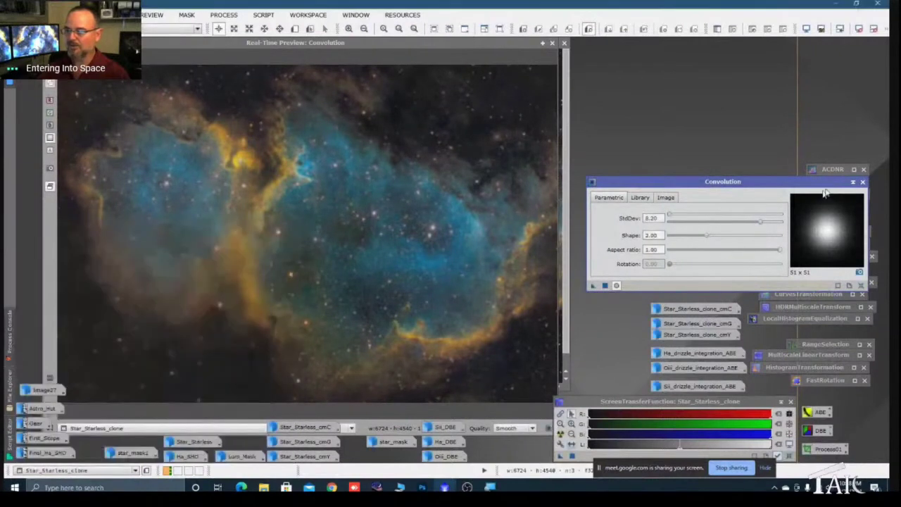
{"action": "left_click", "coordinate": [853, 182]}
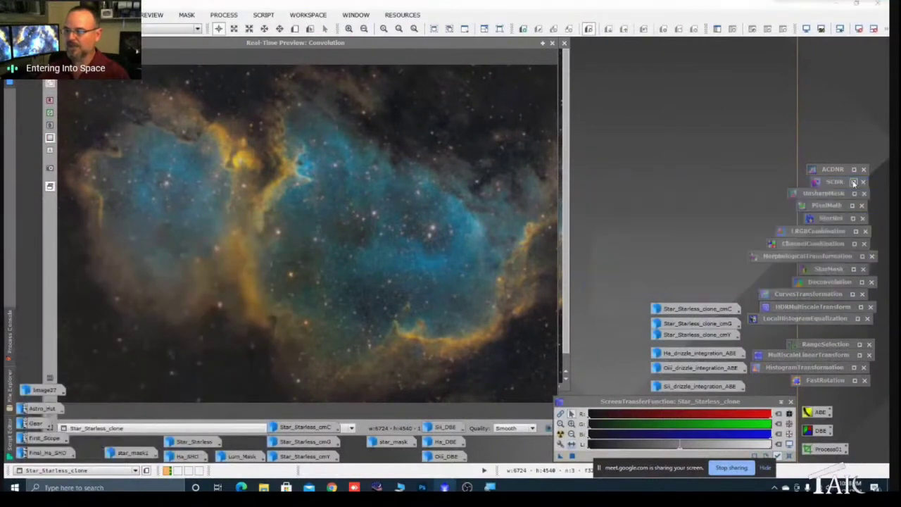
{"action": "left_click", "coordinate": [553, 44]}
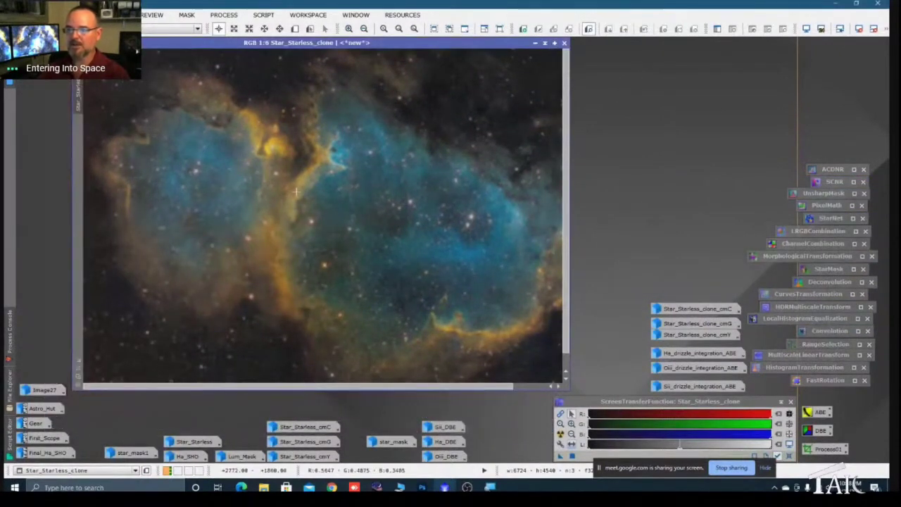
Examine the sharpness of stars and nebulosity in the convolved image, comparing close-up and full views
{"action": "scroll", "coordinate": [347, 178], "scroll_direction": "up", "scroll_amount": 3}
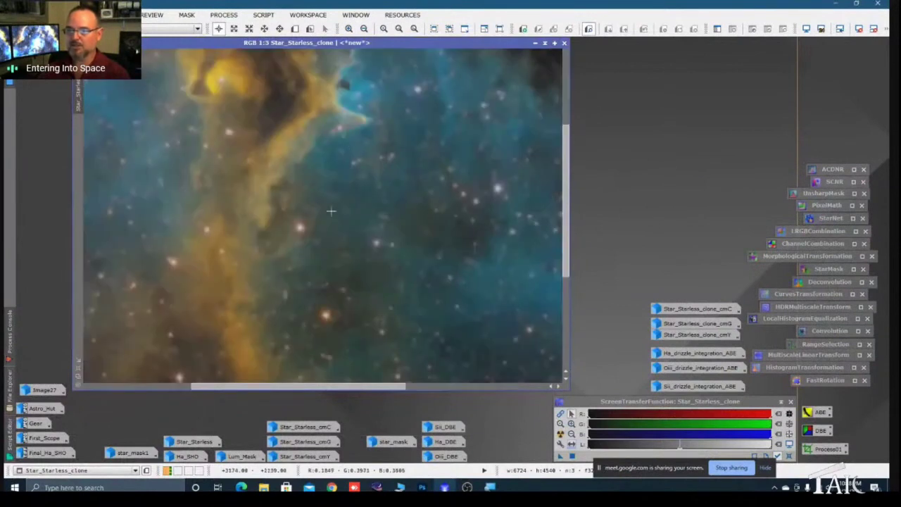
{"action": "scroll", "coordinate": [331, 210], "scroll_direction": "up", "scroll_amount": 2}
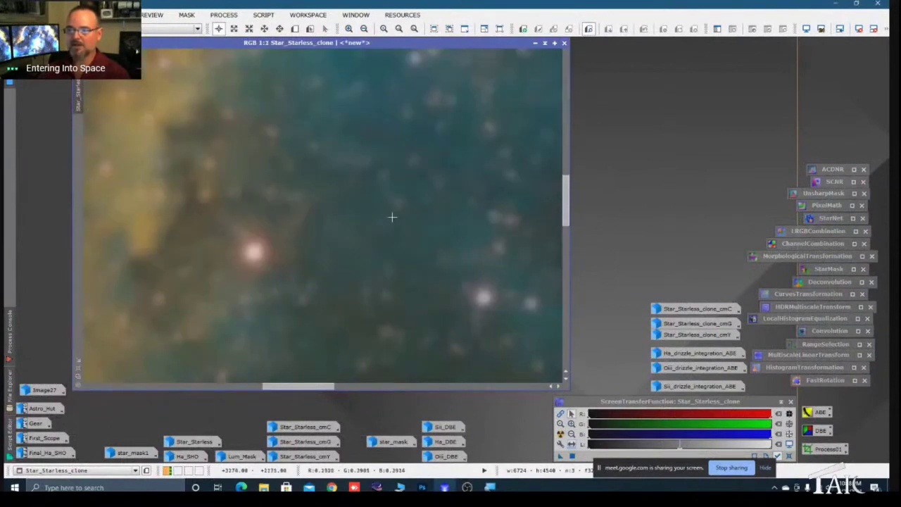
{"action": "scroll", "coordinate": [386, 219], "scroll_direction": "down", "scroll_amount": 2}
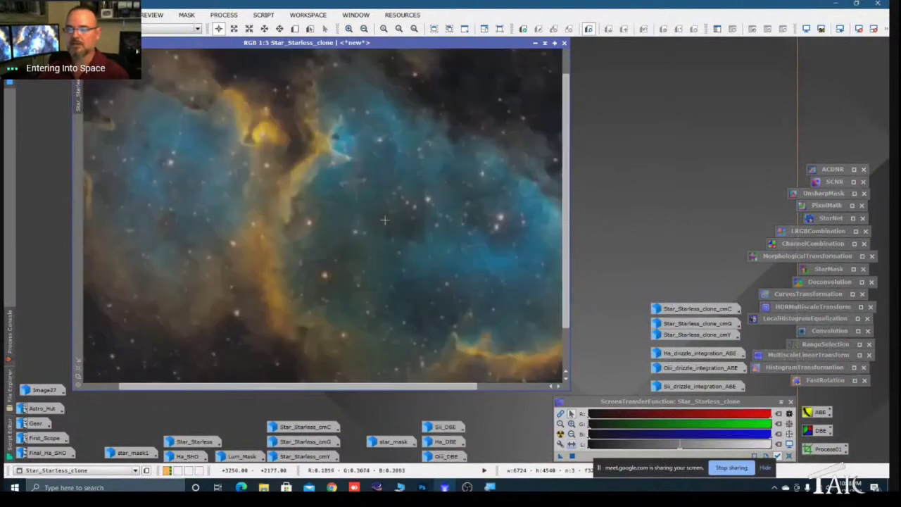
{"action": "scroll", "coordinate": [385, 220], "scroll_direction": "down", "scroll_amount": 2}
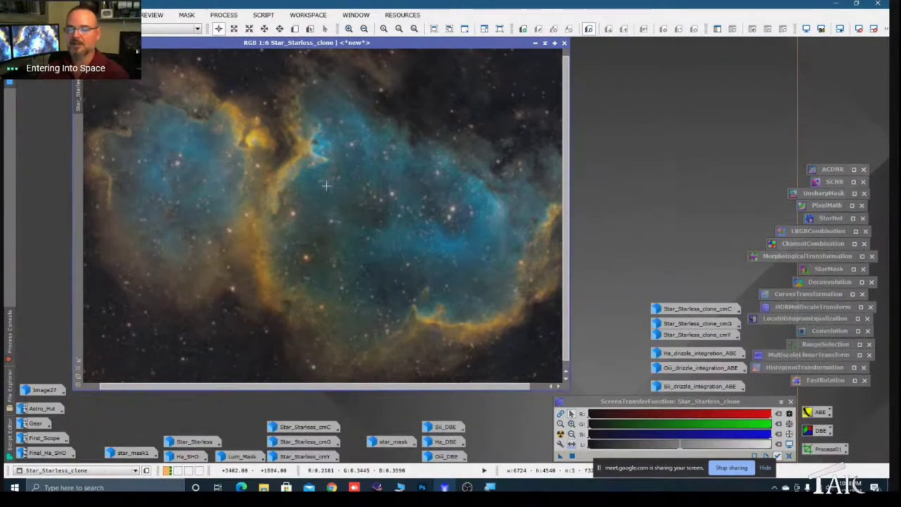
{"action": "scroll", "coordinate": [354, 188], "scroll_direction": "down", "scroll_amount": 1}
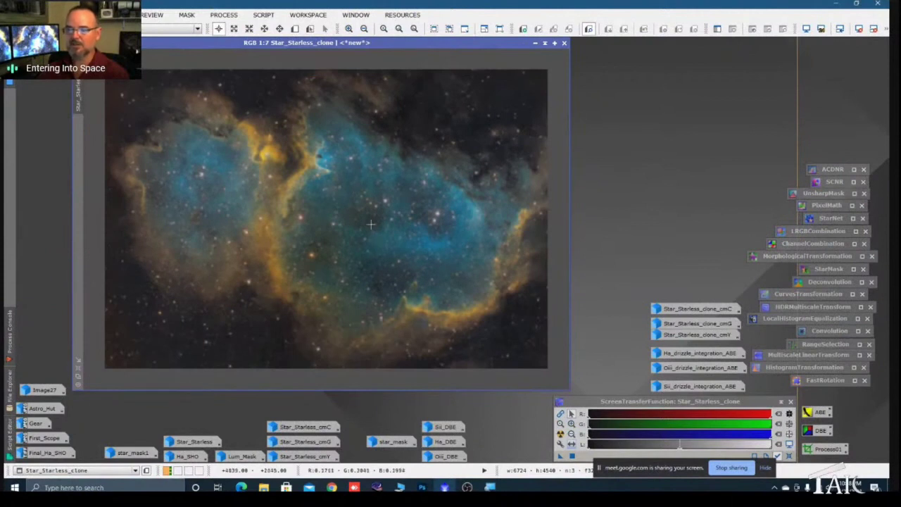
{"action": "scroll", "coordinate": [320, 179], "scroll_direction": "up", "scroll_amount": 5}
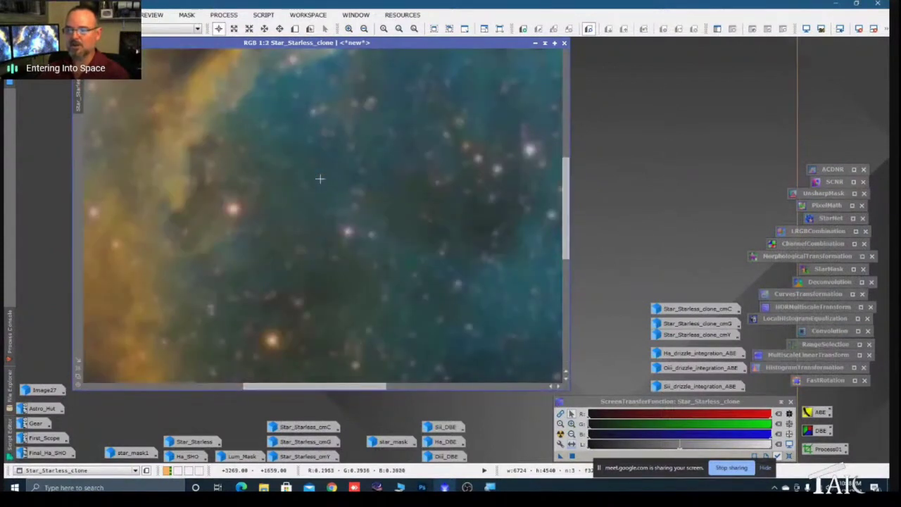
{"action": "scroll", "coordinate": [404, 191], "scroll_direction": "down", "scroll_amount": 5}
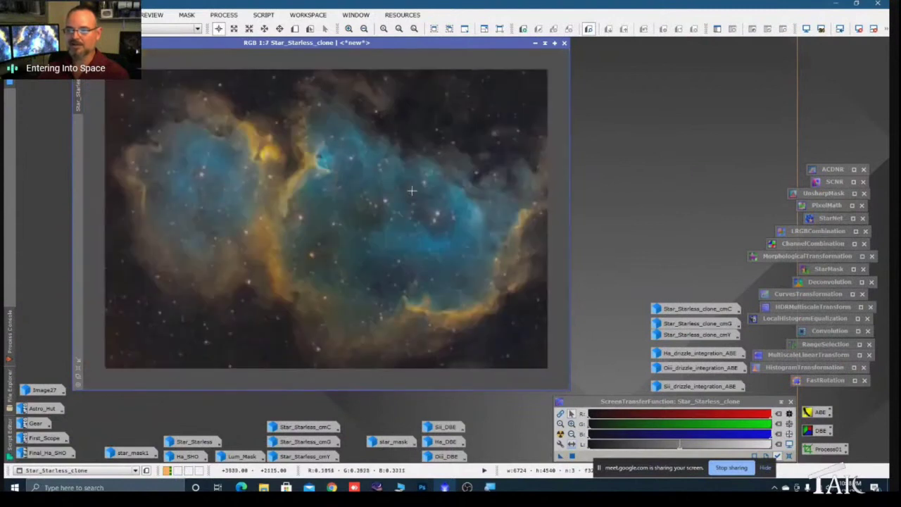
Minimize Star_Starless_clone, park it above the Image27 icon, and open Ha_drizzle_integration_ABE
{"action": "left_click", "coordinate": [535, 43]}
{"action": "left_click_drag", "start_coordinate": [385, 458], "coordinate": [60, 353]}
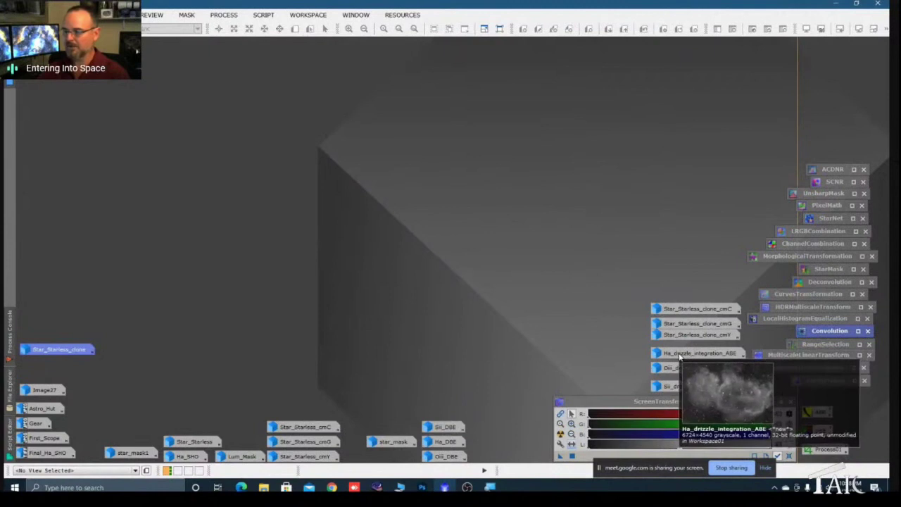
{"action": "double_click", "coordinate": [688, 354]}
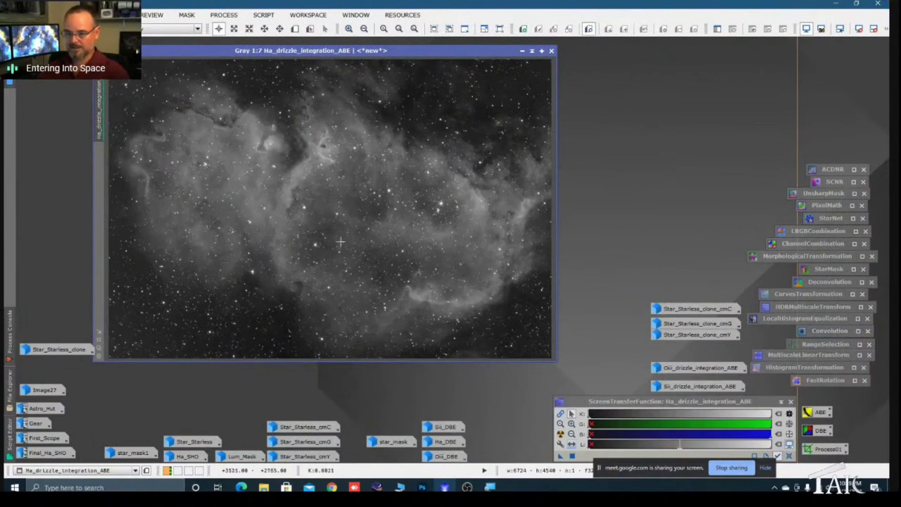
Compare the Ha image without and with its automatic screen stretch, and inspect its stars and nebulosity close up
{"action": "key", "text": "ctrl+F12"}
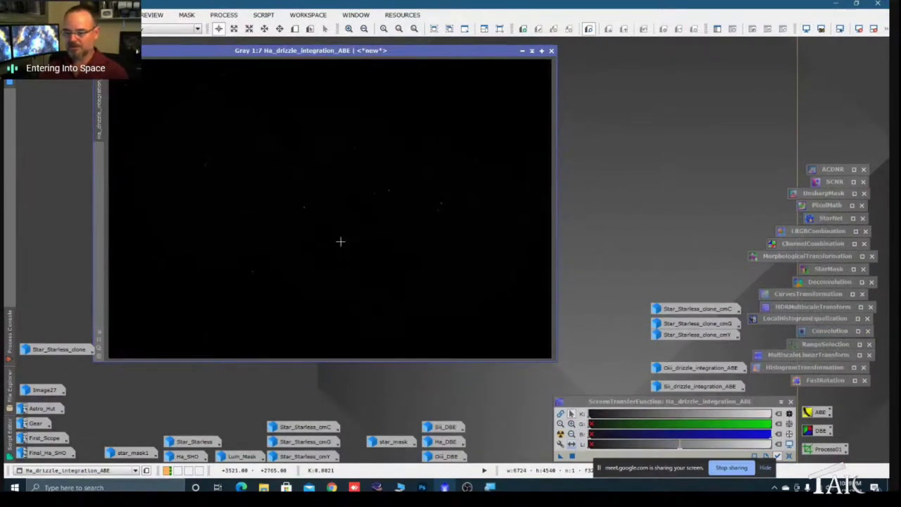
{"action": "key", "text": "ctrl+a"}
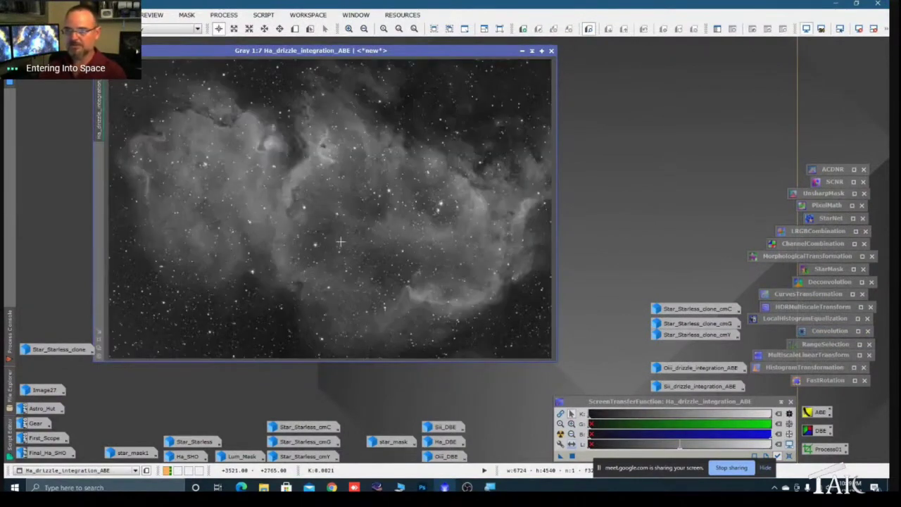
{"action": "scroll", "coordinate": [340, 241], "scroll_direction": "up", "scroll_amount": 1}
{"action": "left_click_drag", "start_coordinate": [340, 242], "coordinate": [358, 144]}
{"action": "scroll", "coordinate": [358, 144], "scroll_direction": "up", "scroll_amount": 5}
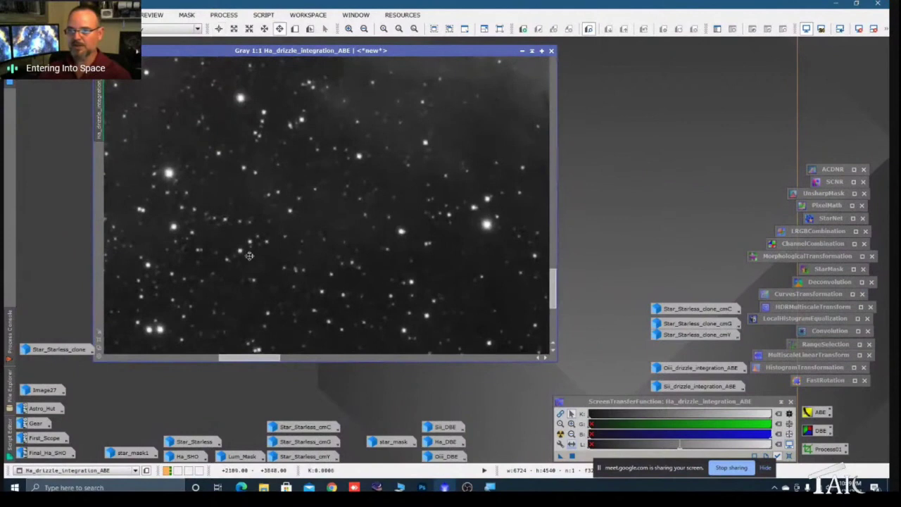
{"action": "scroll", "coordinate": [285, 223], "scroll_direction": "down", "scroll_amount": 7}
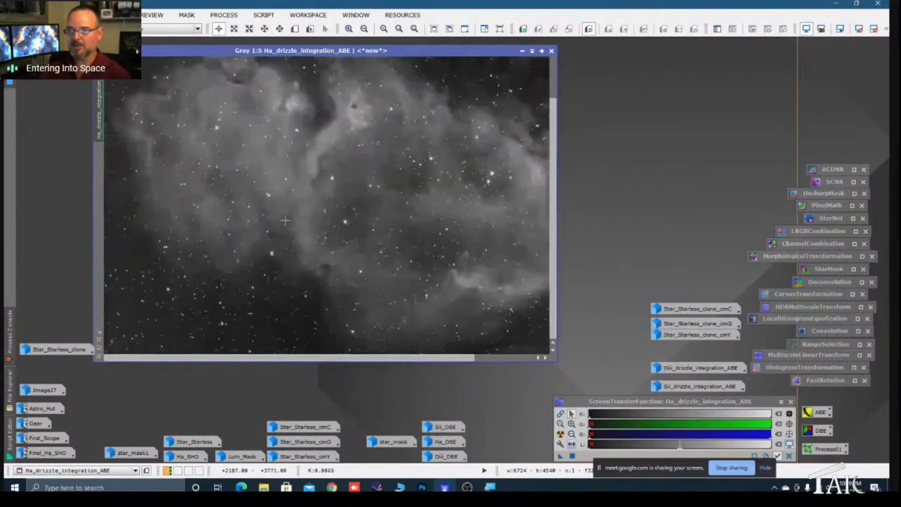
{"action": "scroll", "coordinate": [285, 220], "scroll_direction": "up", "scroll_amount": 1}
{"action": "scroll", "coordinate": [285, 220], "scroll_direction": "down", "scroll_amount": 1}
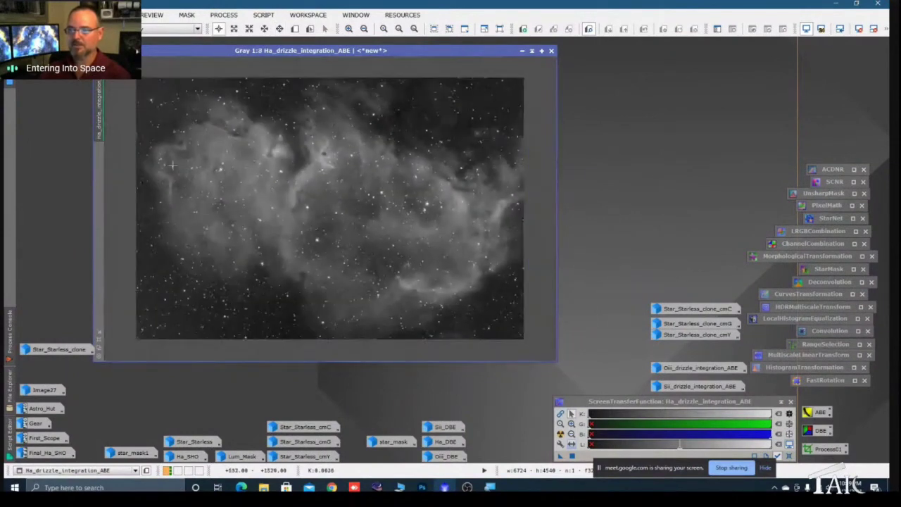
Clone the Ha image and transfer the clone's screen stretch into HistogramTransformation, resetting the clone's display stretch
{"action": "left_click_drag", "start_coordinate": [102, 108], "coordinate": [138, 112]}
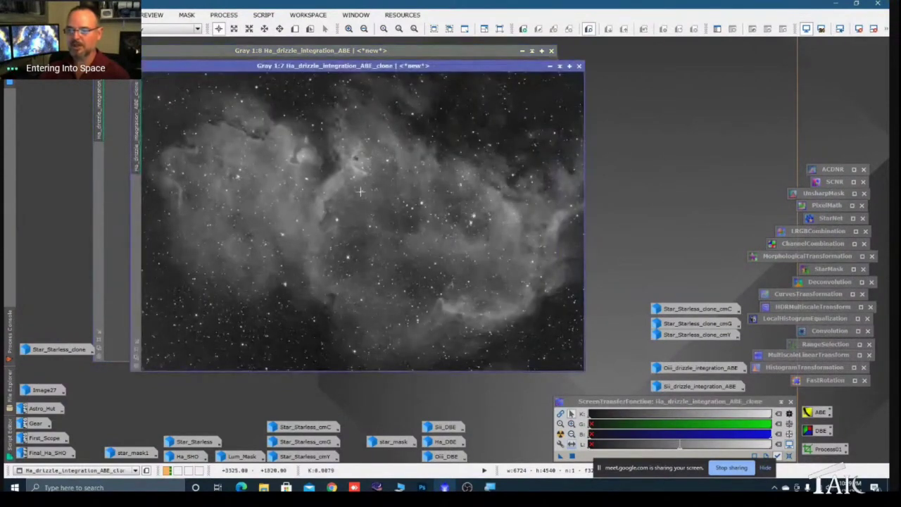
{"action": "double_click", "coordinate": [780, 368]}
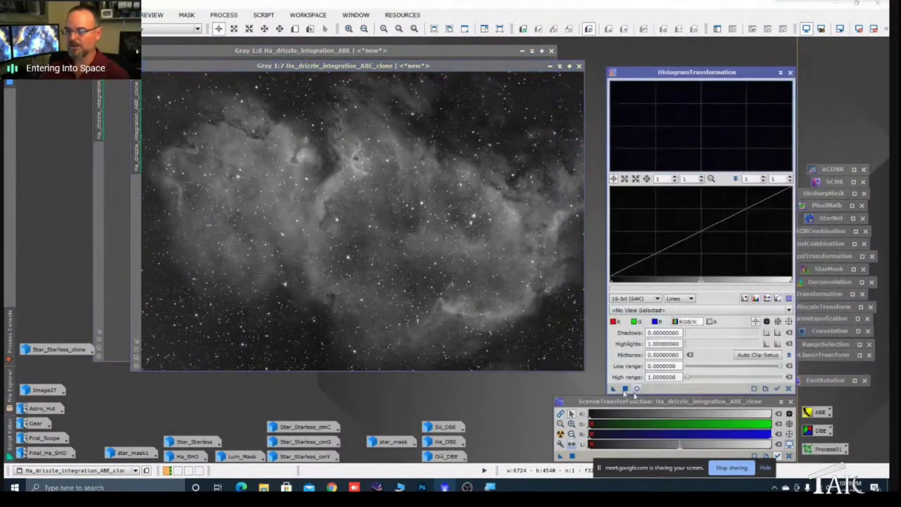
{"action": "left_click", "coordinate": [560, 457]}
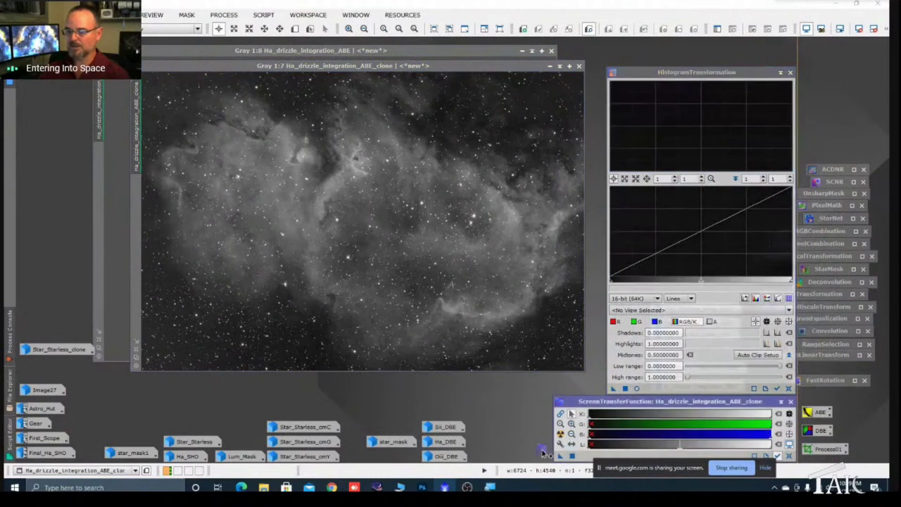
{"action": "left_click_drag", "start_coordinate": [560, 457], "coordinate": [653, 391]}
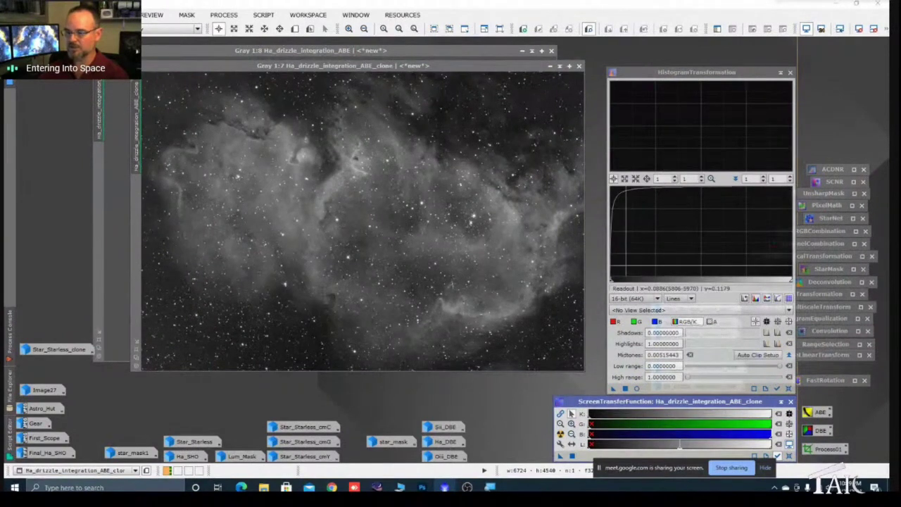
{"action": "key", "text": "ctrl+F12"}
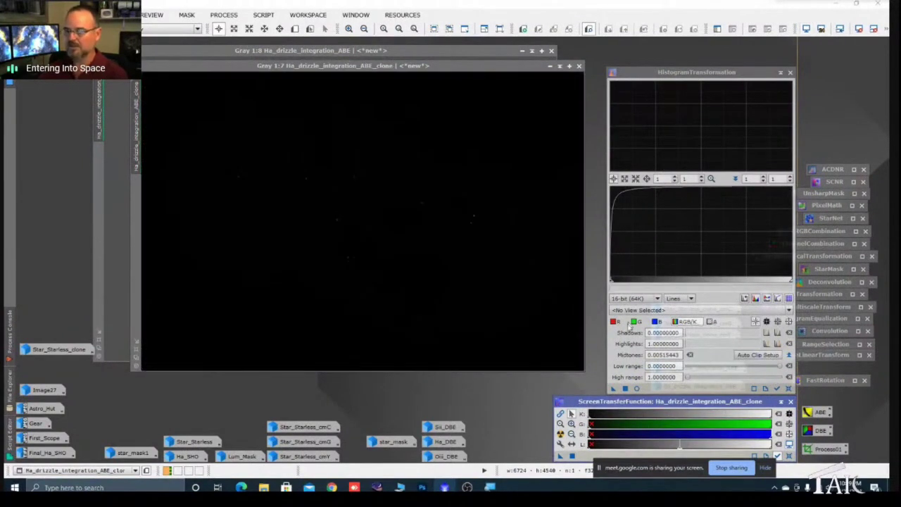
Apply the HistogramTransformation stretch permanently to Ha_drizzle_integration_ABE_clone, collapse the process window, and shift the clone clear of the original image
{"action": "left_click_drag", "start_coordinate": [614, 388], "coordinate": [545, 330]}
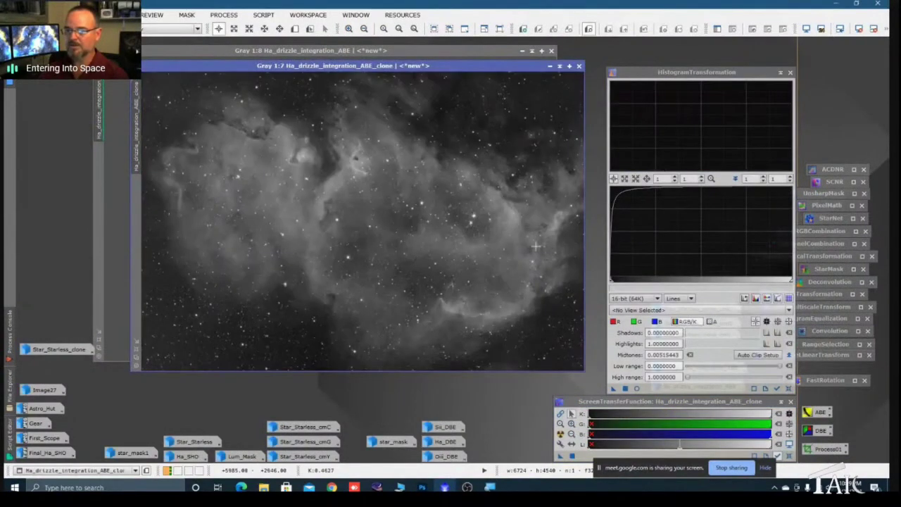
{"action": "left_click", "coordinate": [782, 73]}
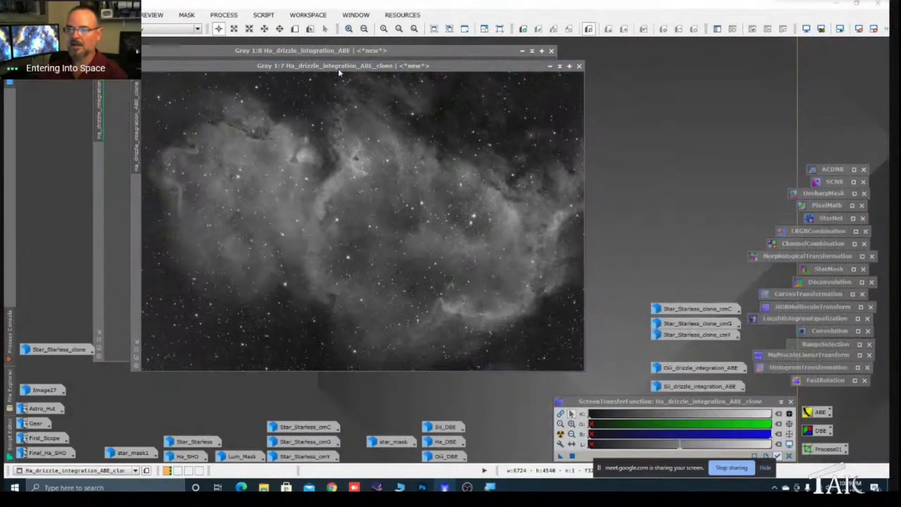
{"action": "left_click_drag", "start_coordinate": [338, 69], "coordinate": [352, 76]}
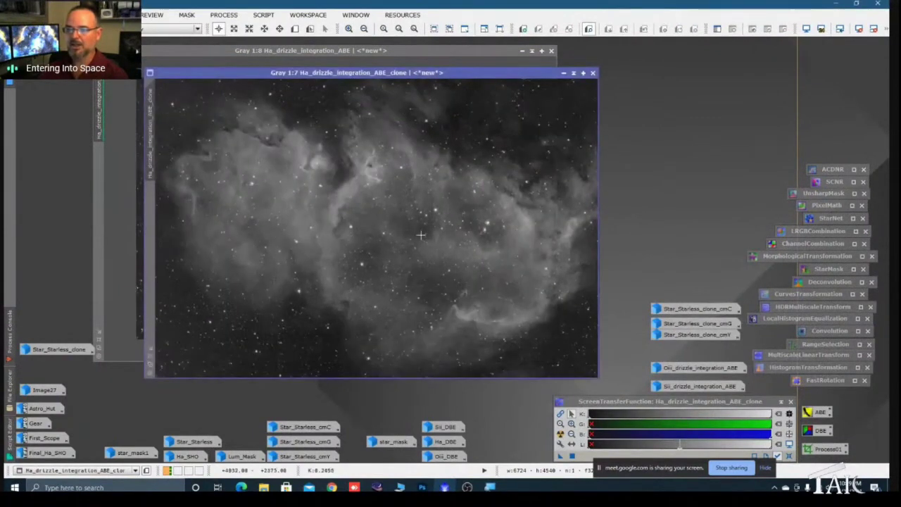
{"action": "key", "text": "ctrl+a"}
{"action": "key", "text": "ctrl+F12"}
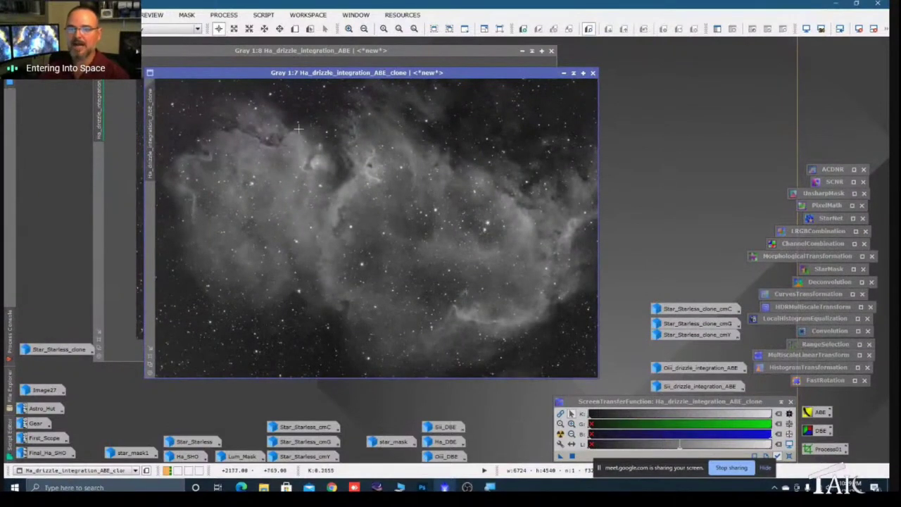
Set the stretched clone as the mask of Ha_drizzle_integration_ABE, minimize the clone, and park its icon beside Oiii_DBE
{"action": "left_click_drag", "start_coordinate": [254, 77], "coordinate": [300, 76]}
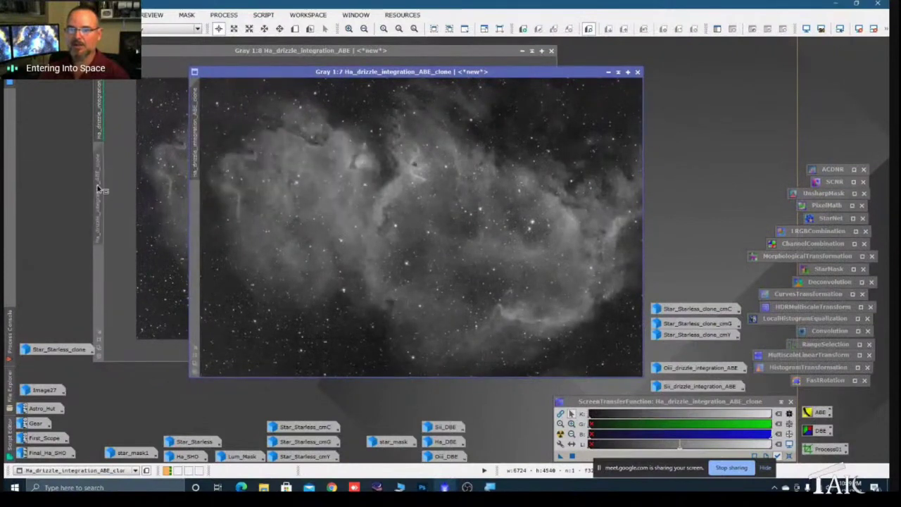
{"action": "left_click", "coordinate": [99, 188]}
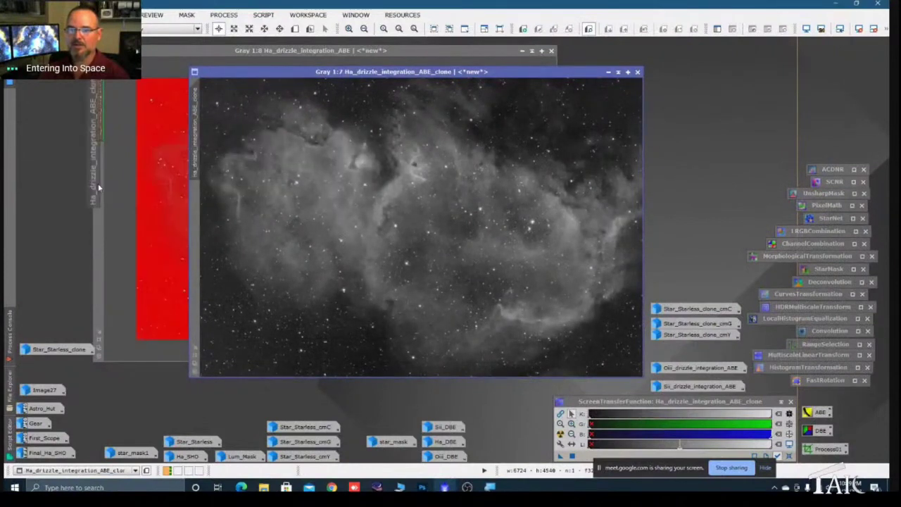
{"action": "left_click", "coordinate": [609, 72]}
{"action": "mouse_move", "coordinate": [497, 229]}
{"action": "left_mouse_down"}
{"action": "mouse_move", "coordinate": [525, 443]}
{"action": "mouse_move", "coordinate": [538, 459]}
{"action": "left_mouse_up"}
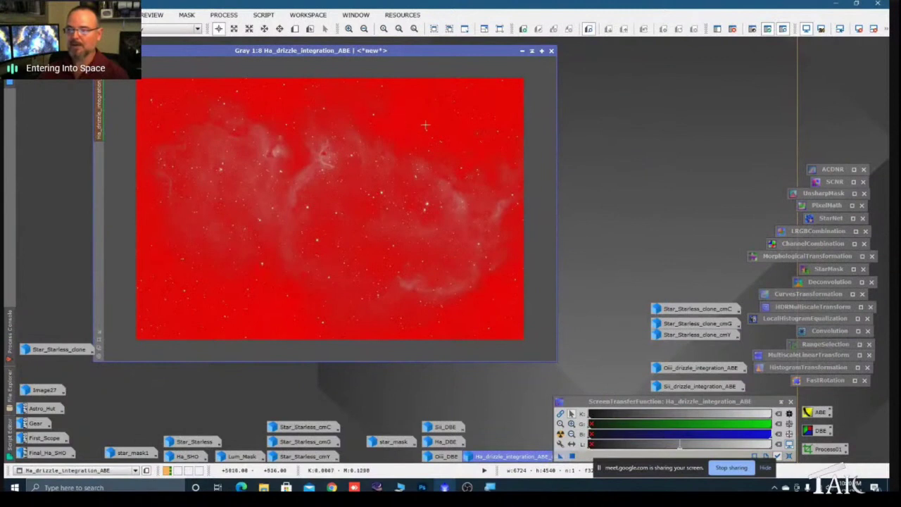
Invert the mask on Ha_drizzle_integration_ABE and hide its red overlay
{"action": "right_click", "coordinate": [303, 166]}
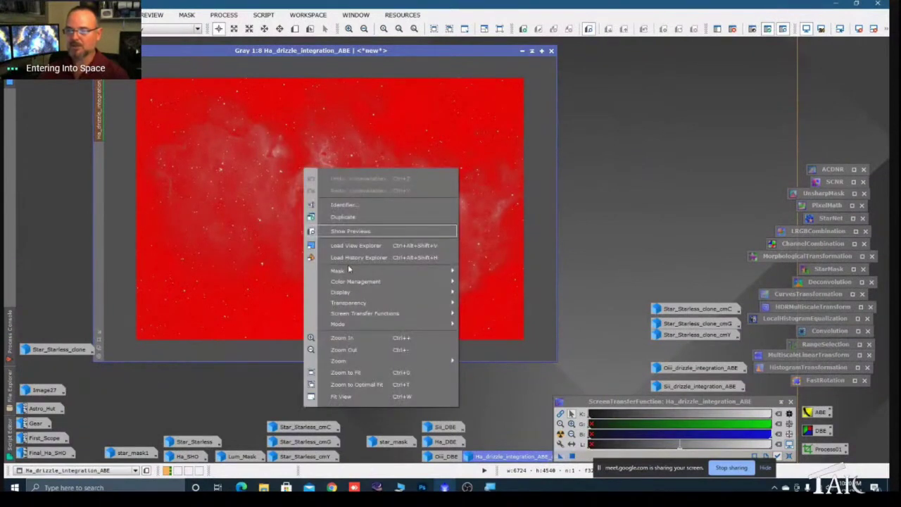
{"action": "mouse_move", "coordinate": [350, 272]}
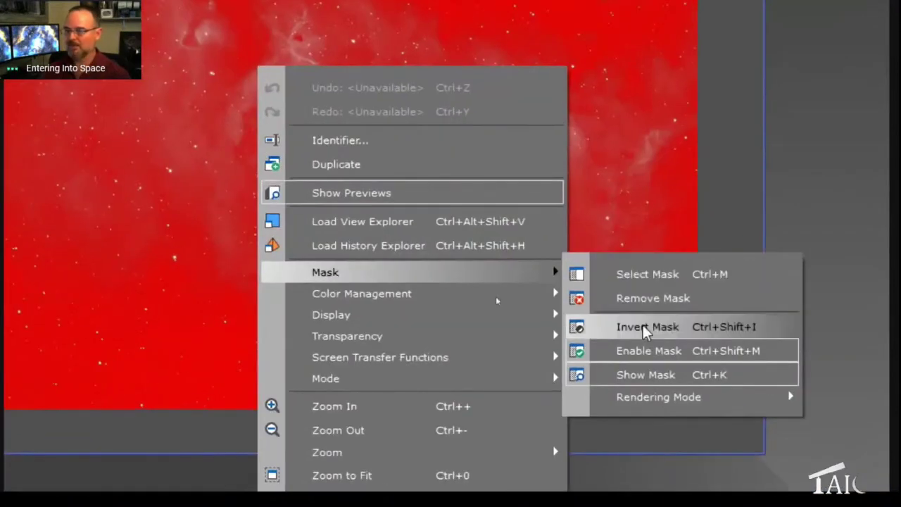
{"action": "left_click", "coordinate": [639, 325]}
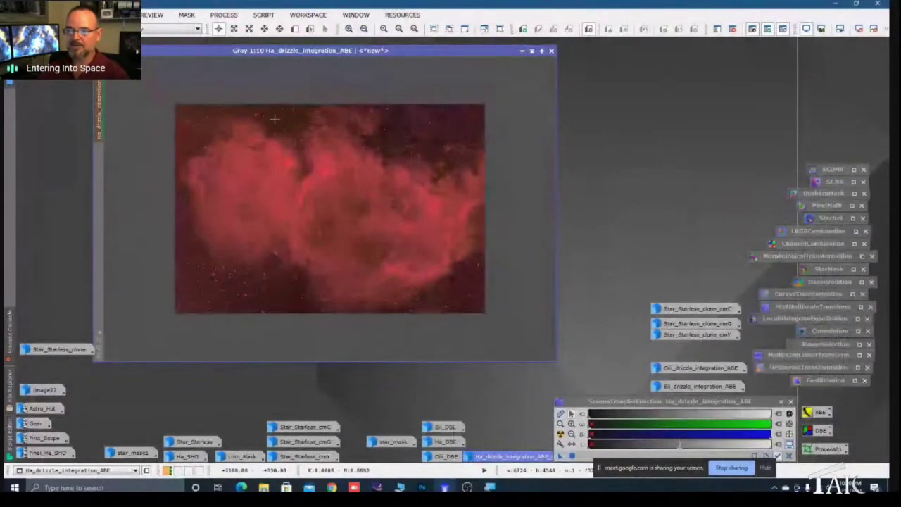
{"action": "right_click", "coordinate": [324, 205]}
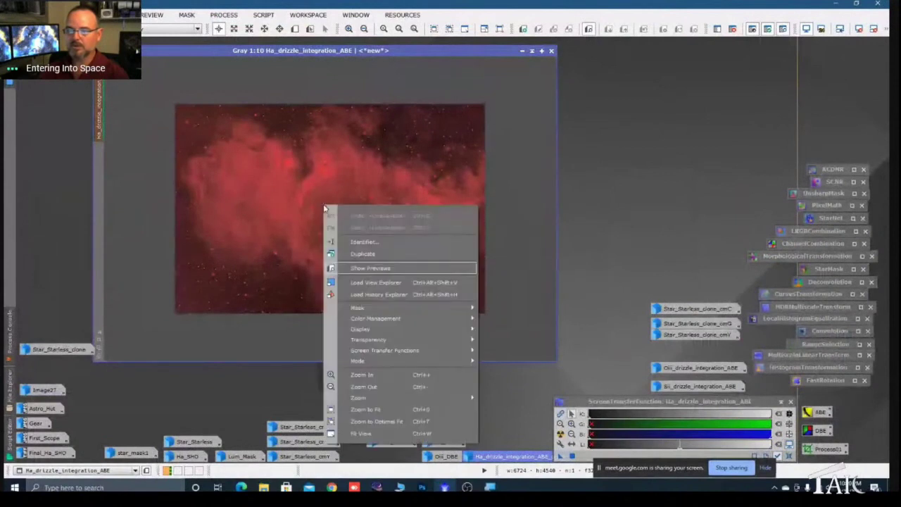
{"action": "mouse_move", "coordinate": [349, 308]}
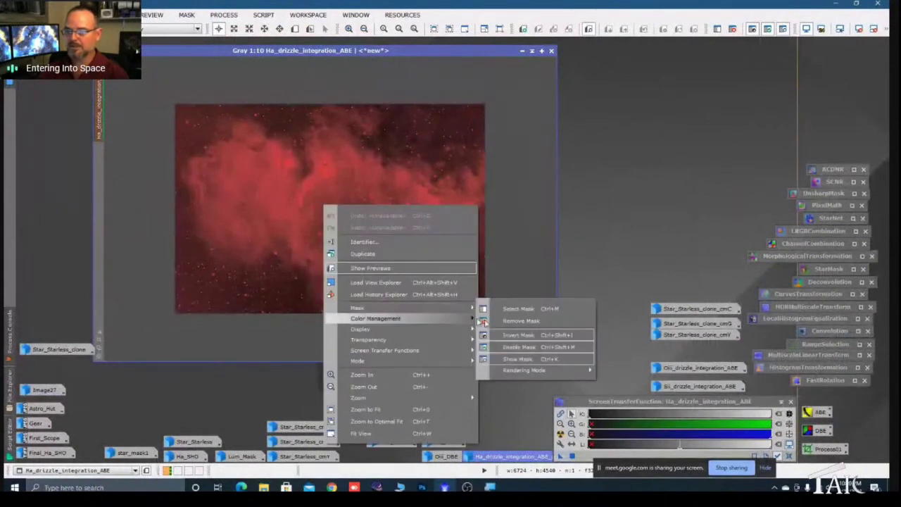
{"action": "left_click", "coordinate": [518, 359]}
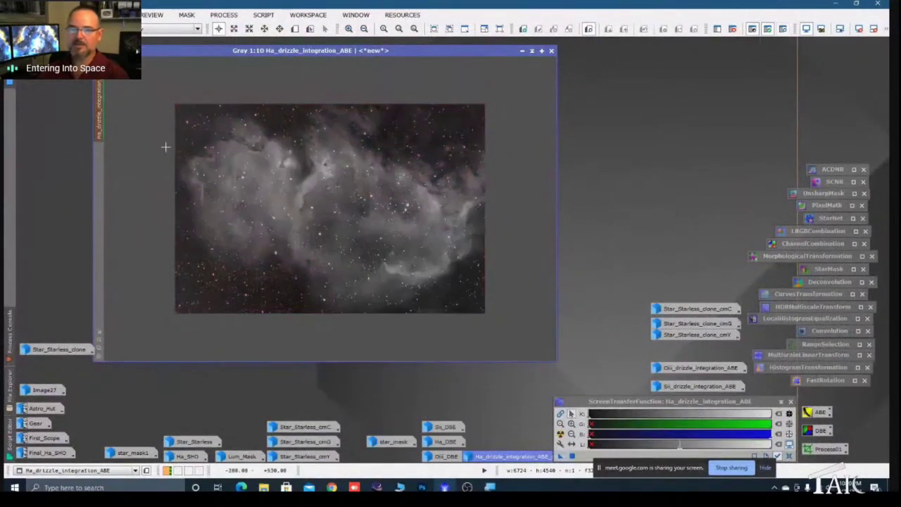
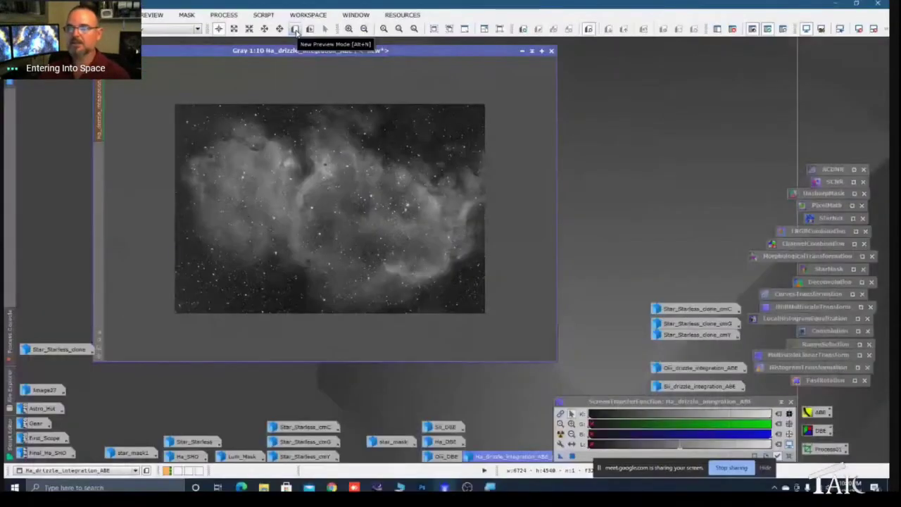
Create a preview of about 1290 × 660 px over the dark star field below the nebula's left part, and open it
{"action": "left_click", "coordinate": [296, 32]}
{"action": "left_click_drag", "start_coordinate": [220, 278], "coordinate": [279, 307]}
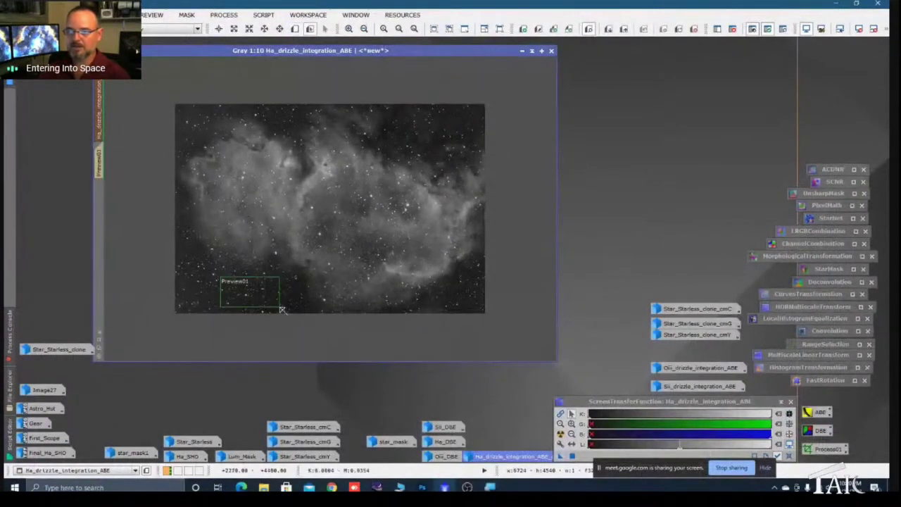
{"action": "mouse_move", "coordinate": [101, 160]}
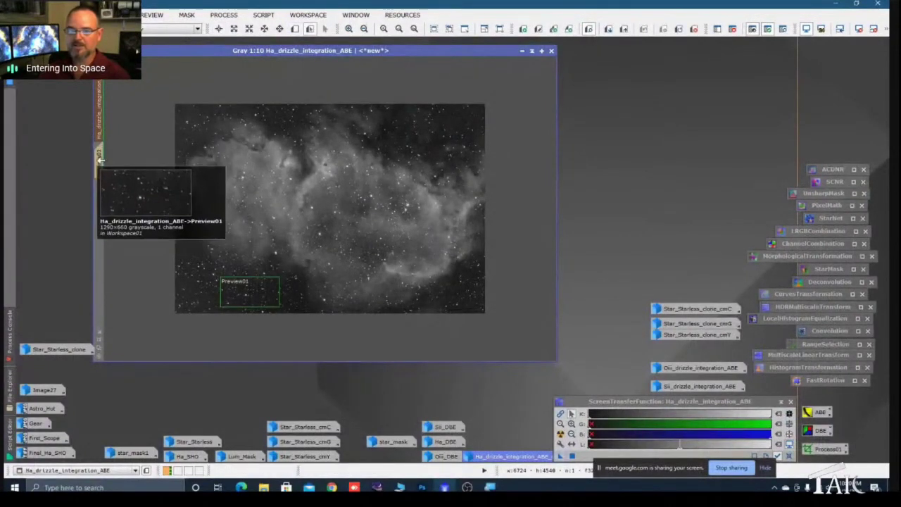
{"action": "left_click", "coordinate": [101, 160]}
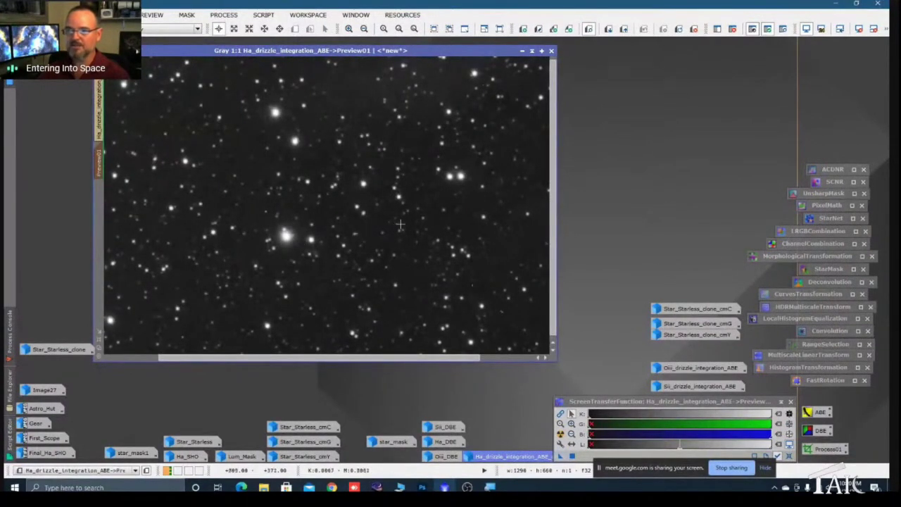
{"action": "scroll", "coordinate": [399, 224], "scroll_direction": "down", "scroll_amount": 1}
{"action": "scroll", "coordinate": [399, 224], "scroll_direction": "up", "scroll_amount": 1}
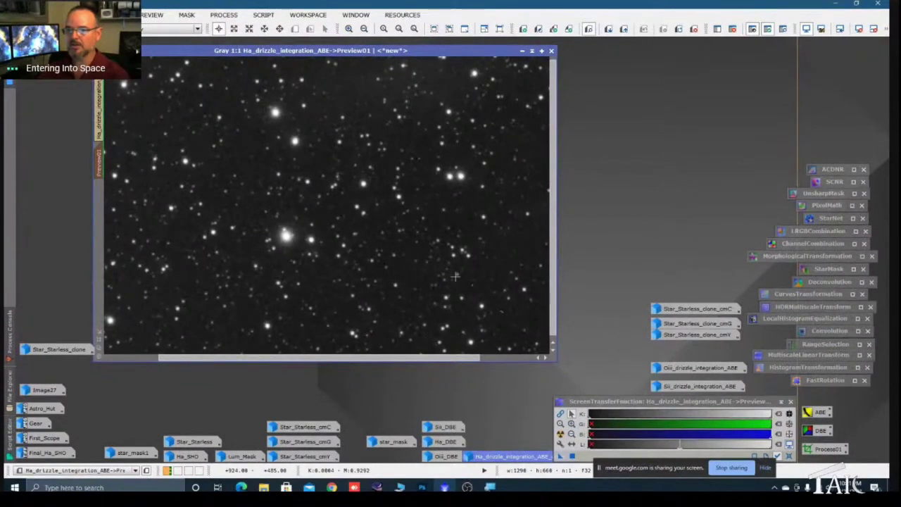
Open MultiscaleLinearTransform and choose Luminance (CIE Y) as the target for its noise reduction
{"action": "double_click", "coordinate": [780, 358]}
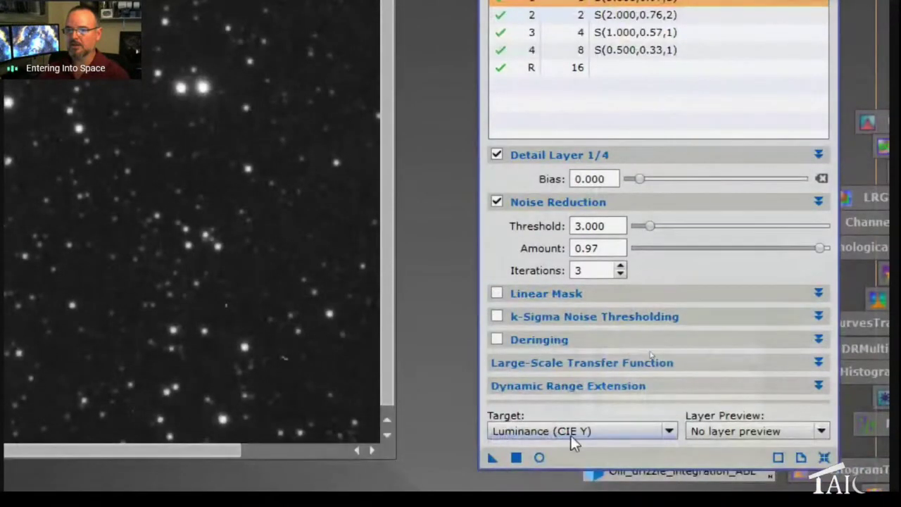
{"action": "left_click", "coordinate": [668, 432]}
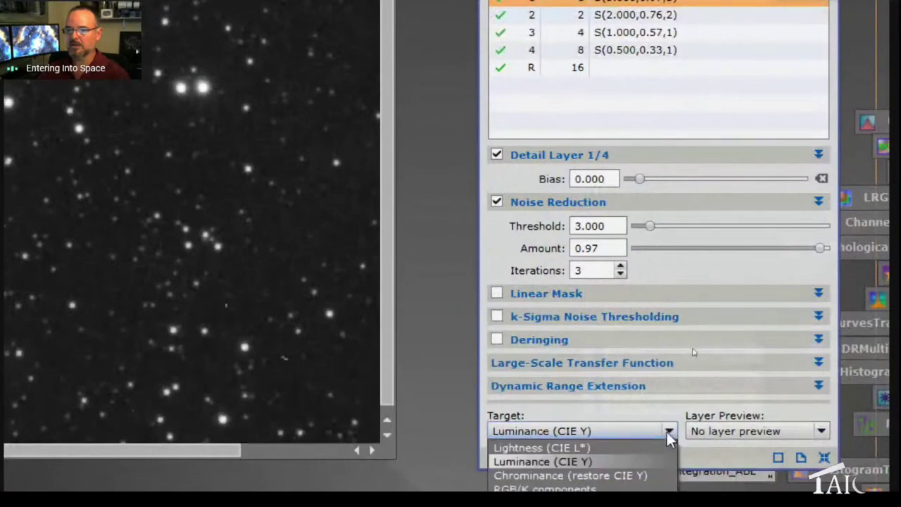
{"action": "left_click", "coordinate": [529, 461]}
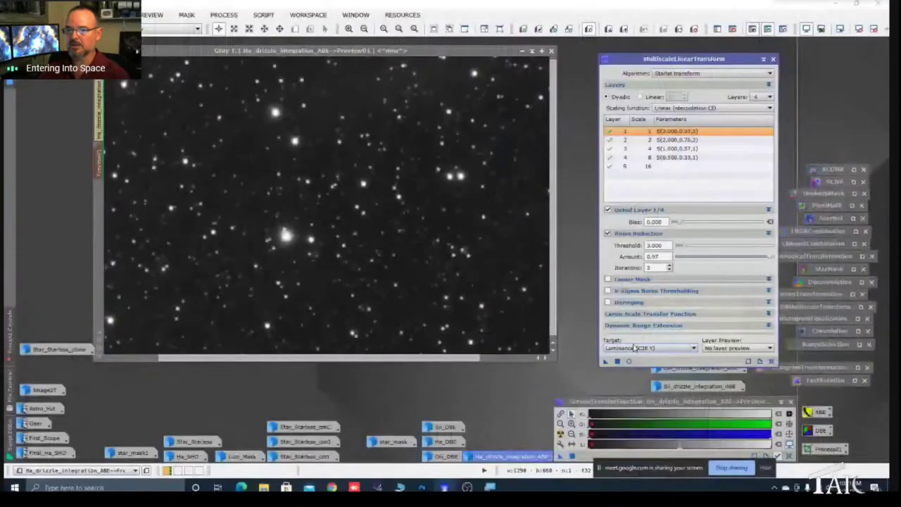
{"action": "left_click", "coordinate": [373, 211]}
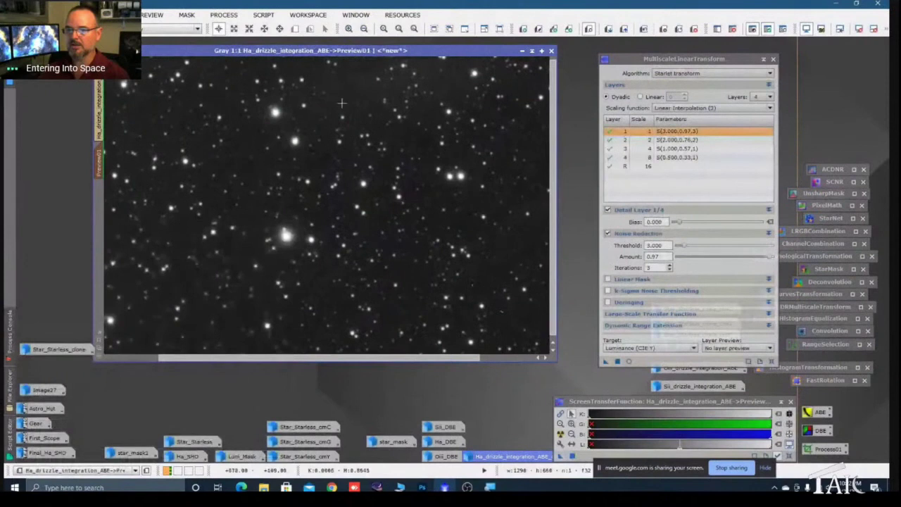
Enlarge the preview's window and inspect its stars and dark background at 2:1
{"action": "left_click_drag", "start_coordinate": [350, 52], "coordinate": [345, 50]}
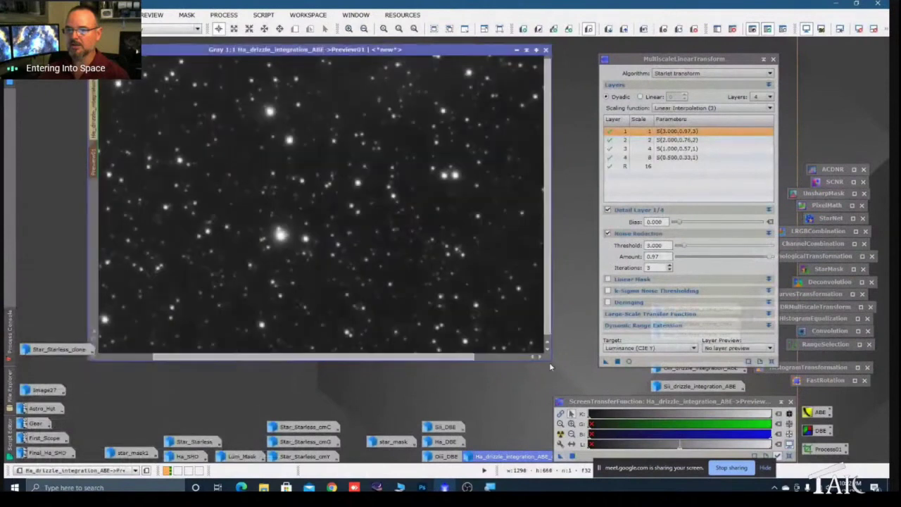
{"action": "left_click_drag", "start_coordinate": [549, 362], "coordinate": [584, 396]}
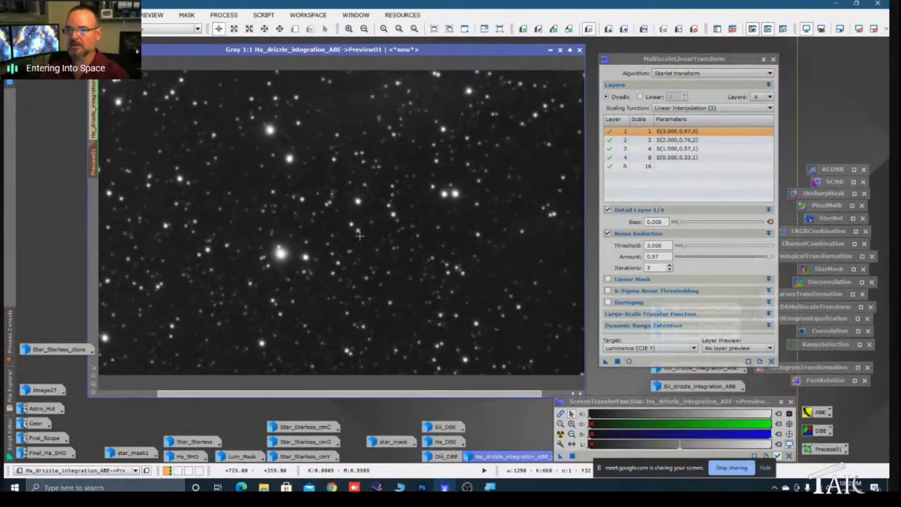
{"action": "scroll", "coordinate": [359, 236], "scroll_direction": "up", "scroll_amount": 1}
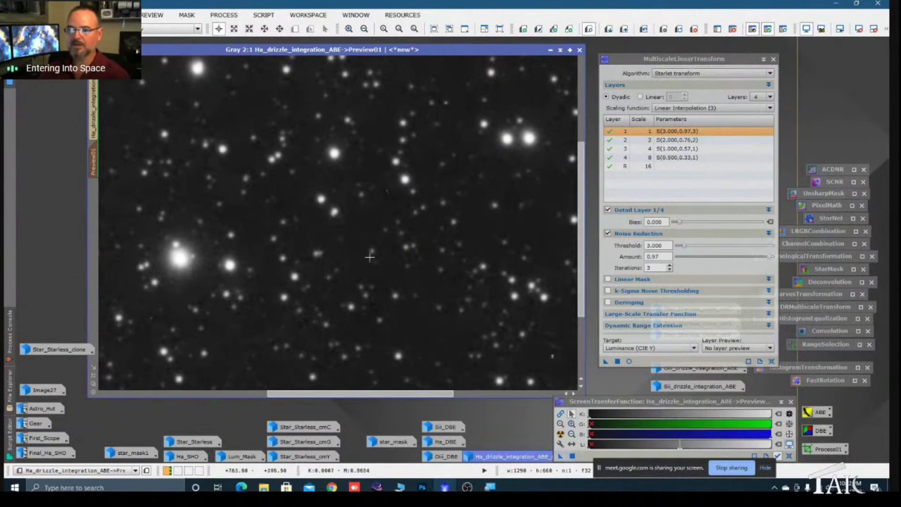
Apply the MultiscaleLinearTransform noise reduction to the full masked Ha_drizzle_integration_ABE image and collapse the process window
{"action": "left_click", "coordinate": [96, 121]}
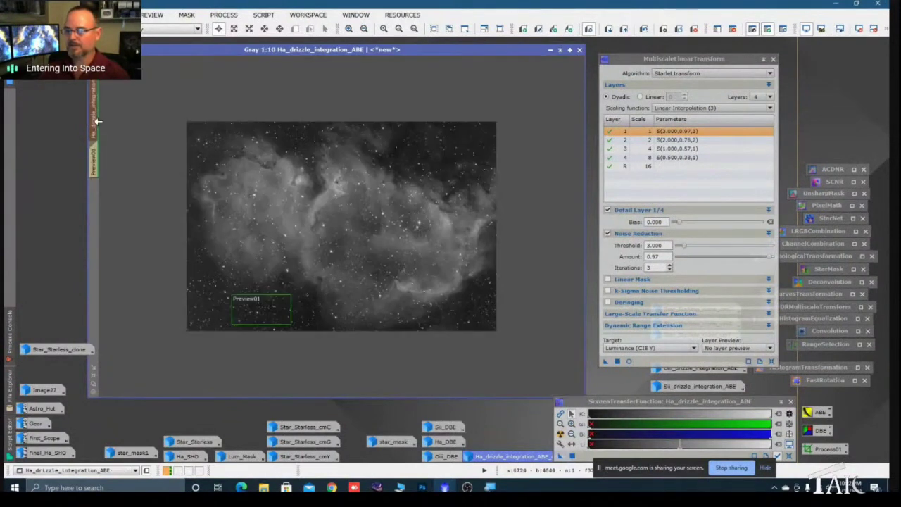
{"action": "left_click_drag", "start_coordinate": [605, 361], "coordinate": [477, 311]}
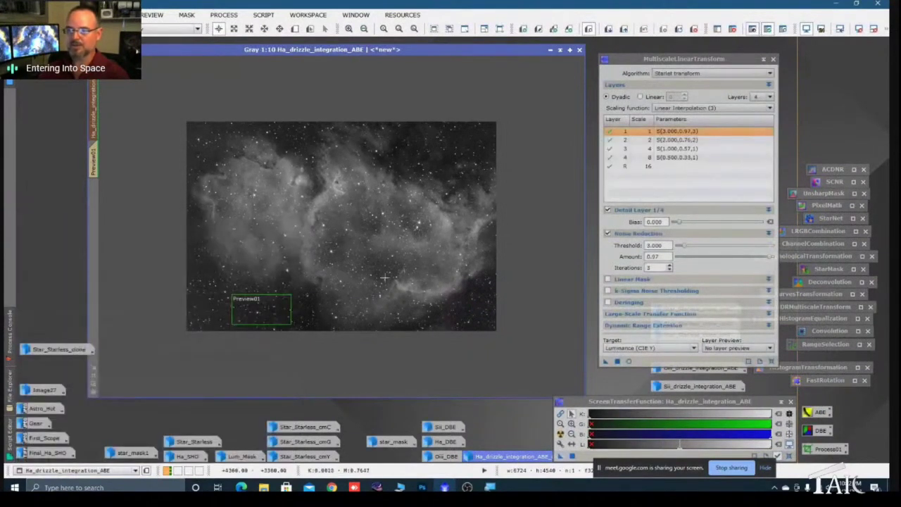
{"action": "left_click_drag", "start_coordinate": [734, 64], "coordinate": [766, 61]}
{"action": "left_click", "coordinate": [805, 56]}
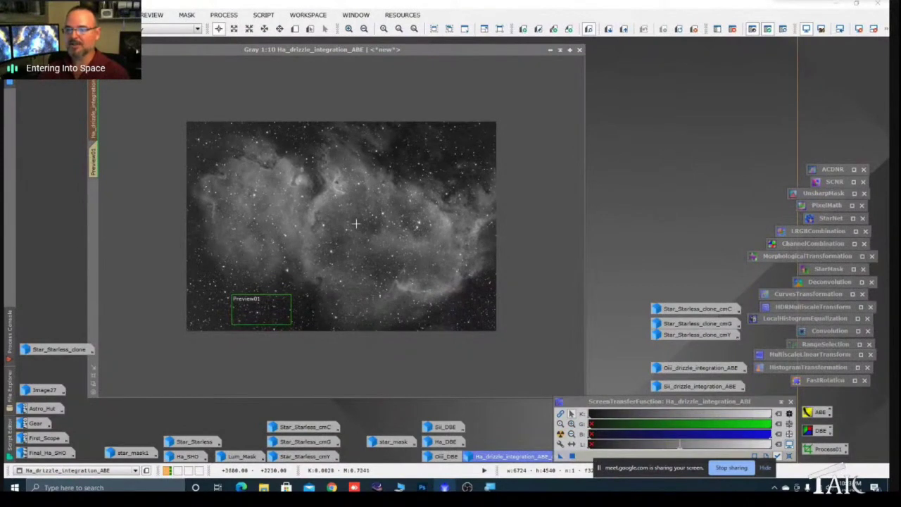
Delete Preview01 and remove the mask from Ha_drizzle_integration_ABE
{"action": "left_click", "coordinate": [94, 164]}
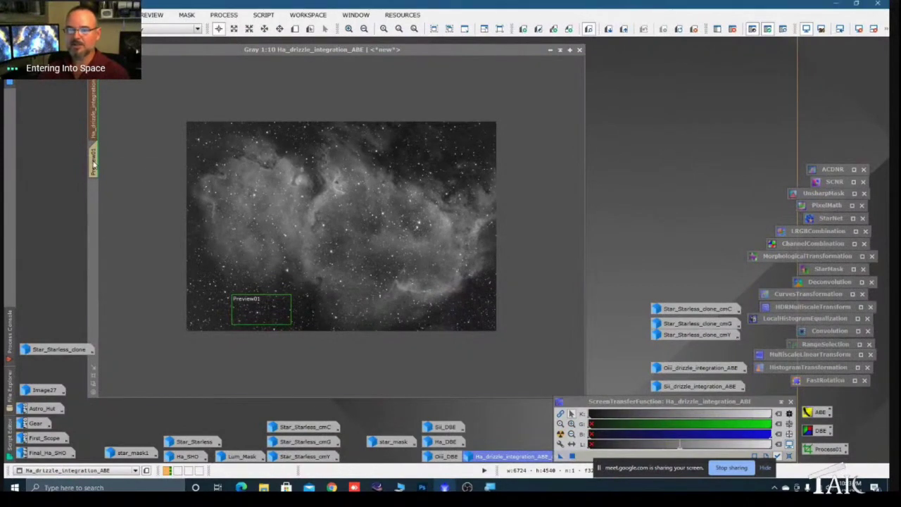
{"action": "right_click", "coordinate": [94, 164]}
{"action": "left_click", "coordinate": [138, 248]}
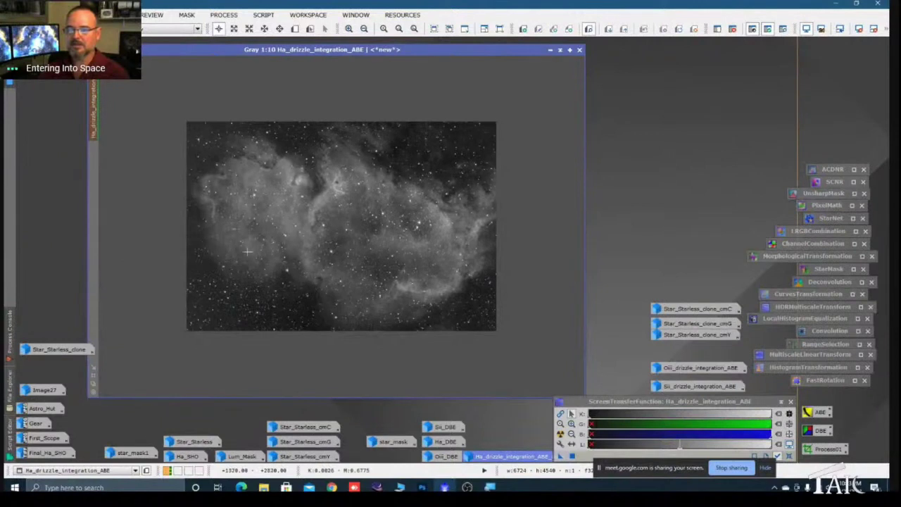
{"action": "right_click", "coordinate": [346, 205]}
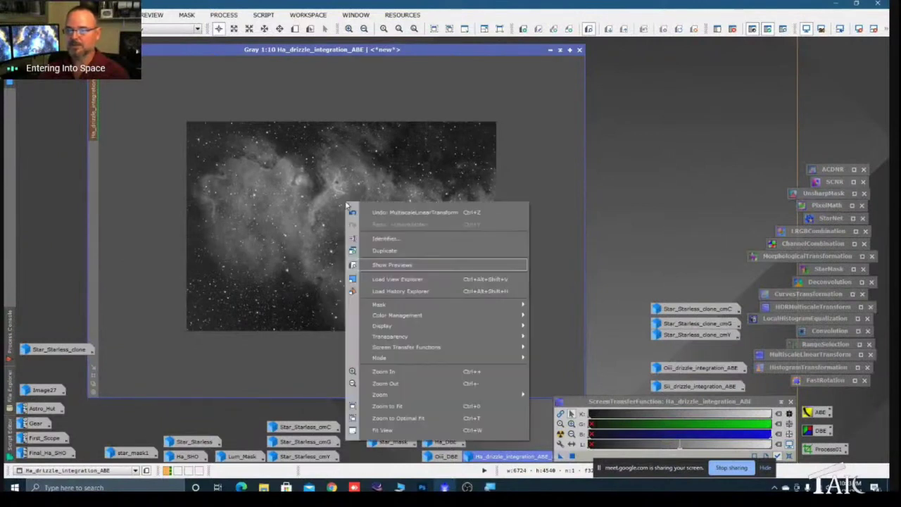
{"action": "mouse_move", "coordinate": [383, 307]}
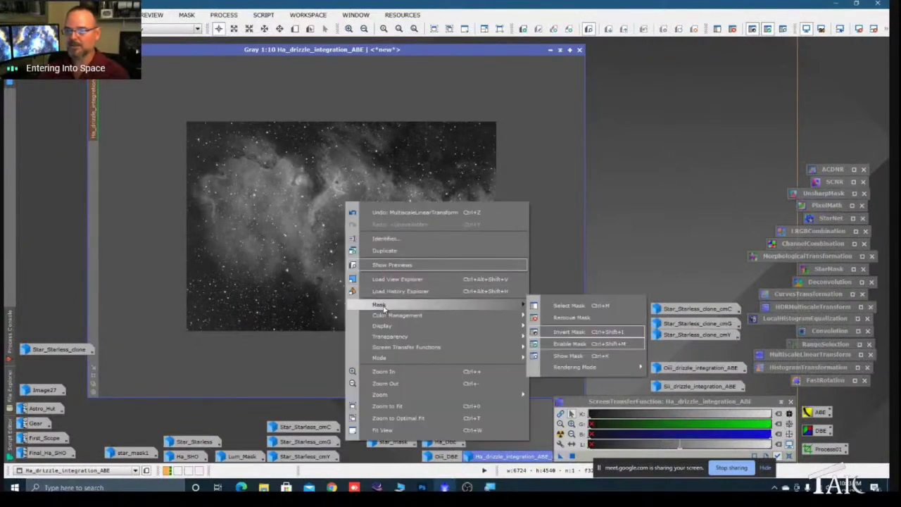
{"action": "left_click", "coordinate": [562, 316]}
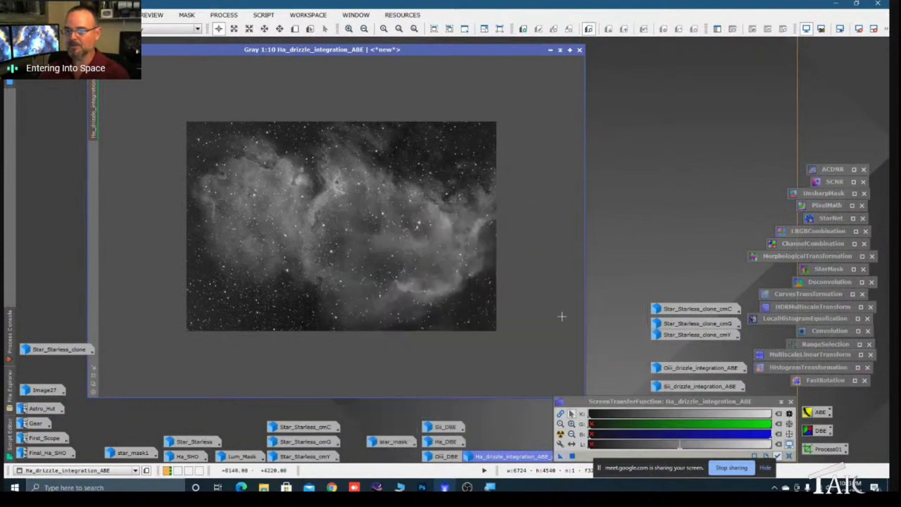
Permanently stretch Ha_drizzle_integration_ABE with HistogramTransformation, using its screen stretch settings and disabling the on-screen stretch
{"action": "scroll", "coordinate": [524, 297], "scroll_direction": "up", "scroll_amount": 1}
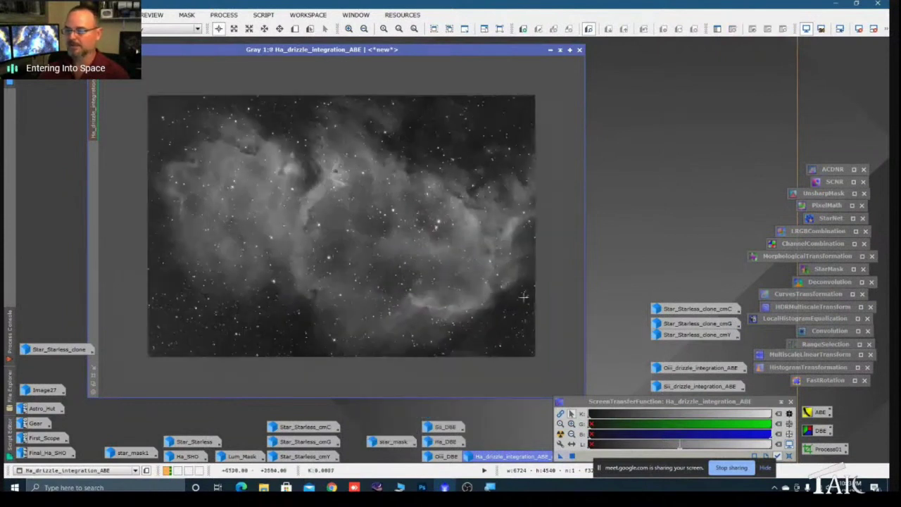
{"action": "double_click", "coordinate": [775, 368]}
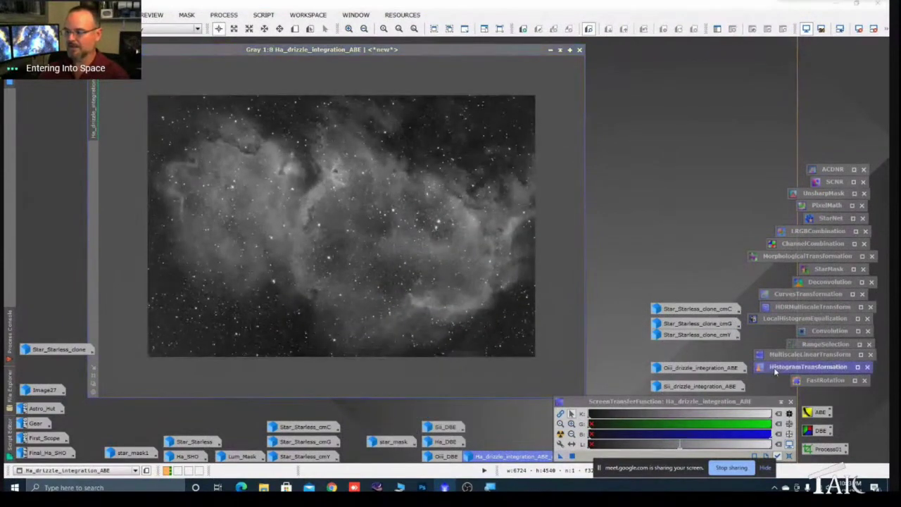
{"action": "left_click", "coordinate": [788, 388]}
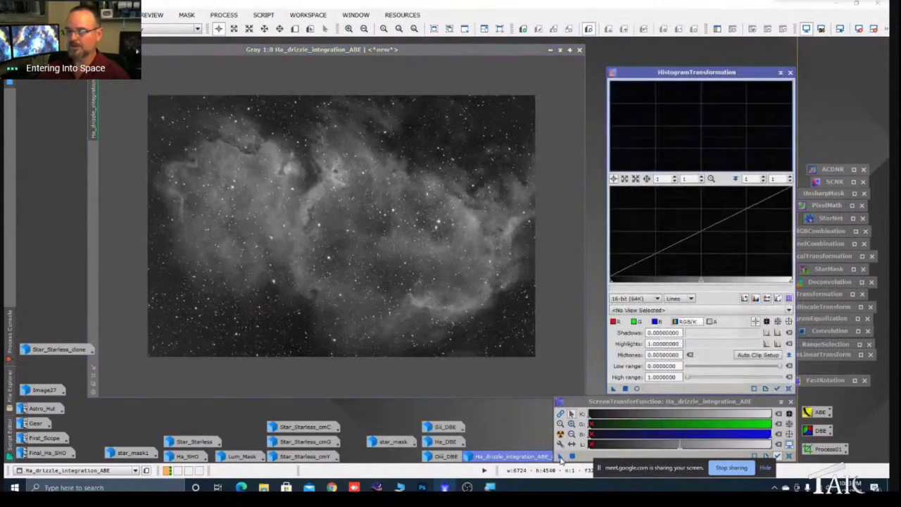
{"action": "left_click_drag", "start_coordinate": [561, 459], "coordinate": [660, 391]}
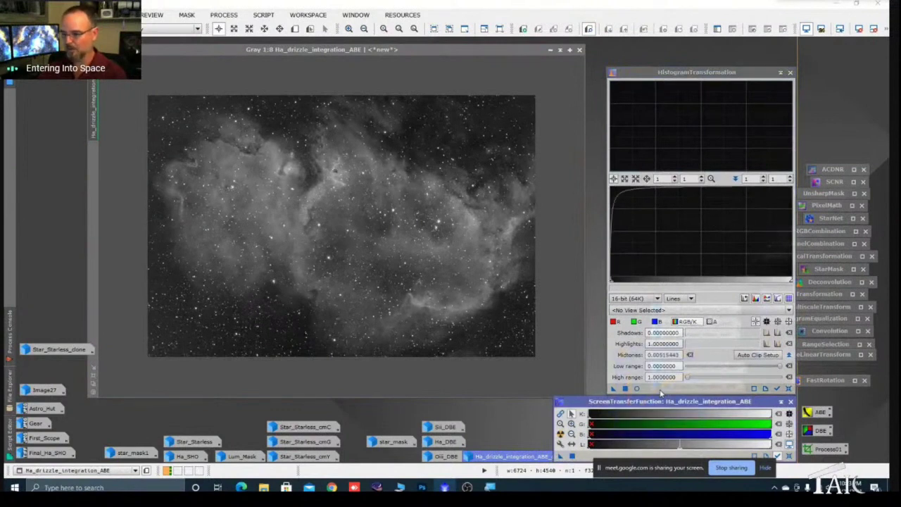
{"action": "key", "text": "ctrl+F12"}
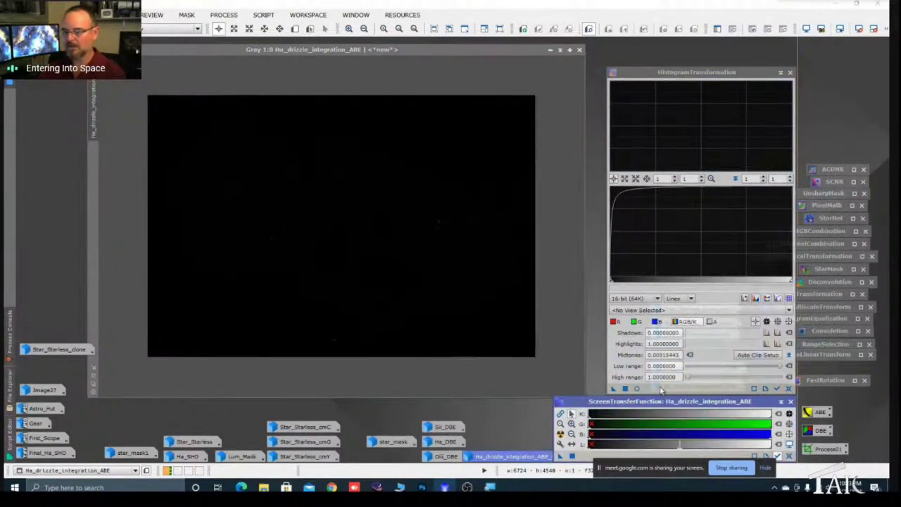
{"action": "left_click_drag", "start_coordinate": [612, 386], "coordinate": [459, 322]}
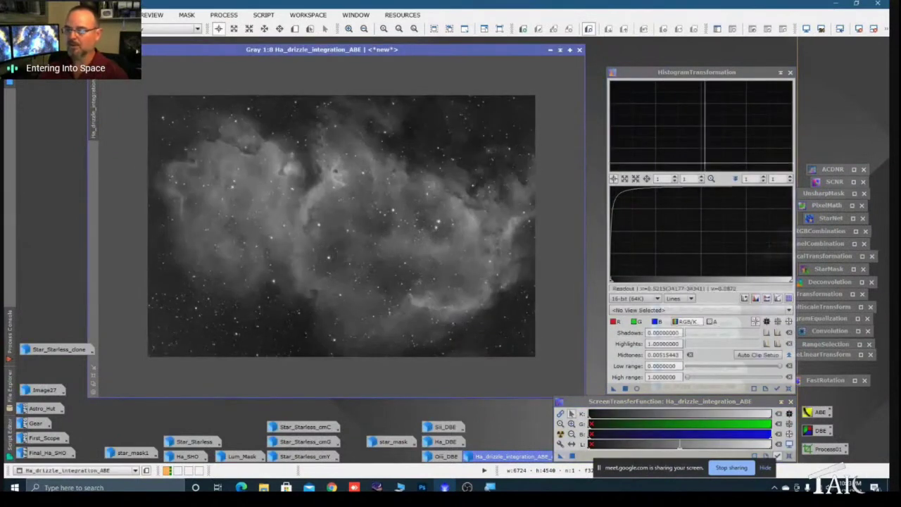
{"action": "left_click", "coordinate": [780, 72]}
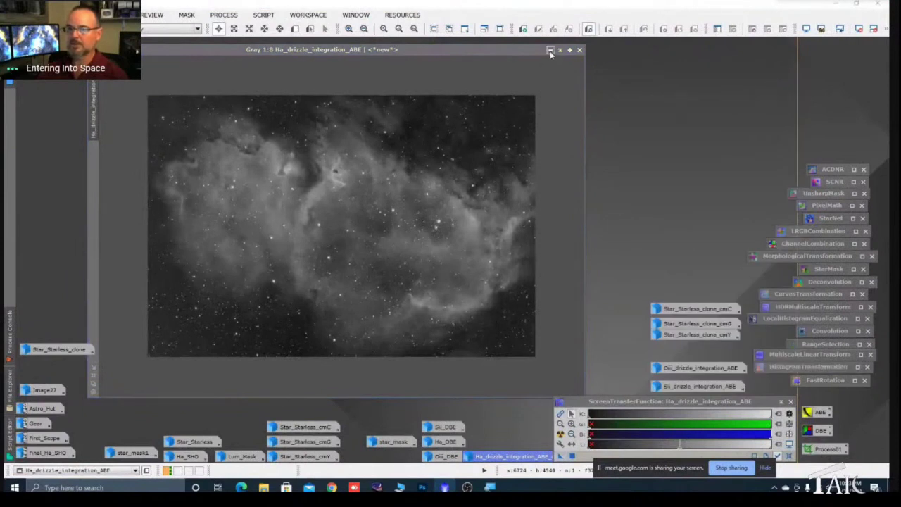
Minimize the stretched Ha_drizzle_integration_ABE image and open the Star_Starless_clone colour image
{"action": "left_click", "coordinate": [550, 50]}
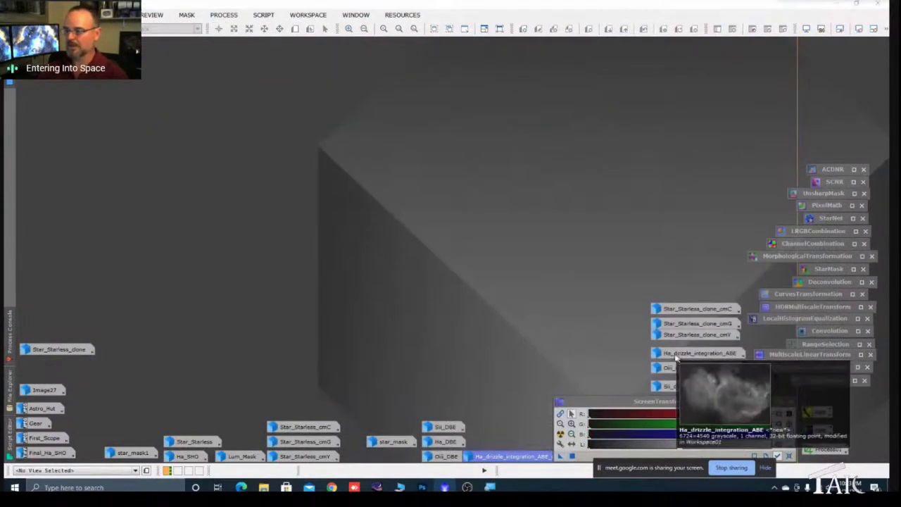
{"action": "double_click", "coordinate": [675, 357]}
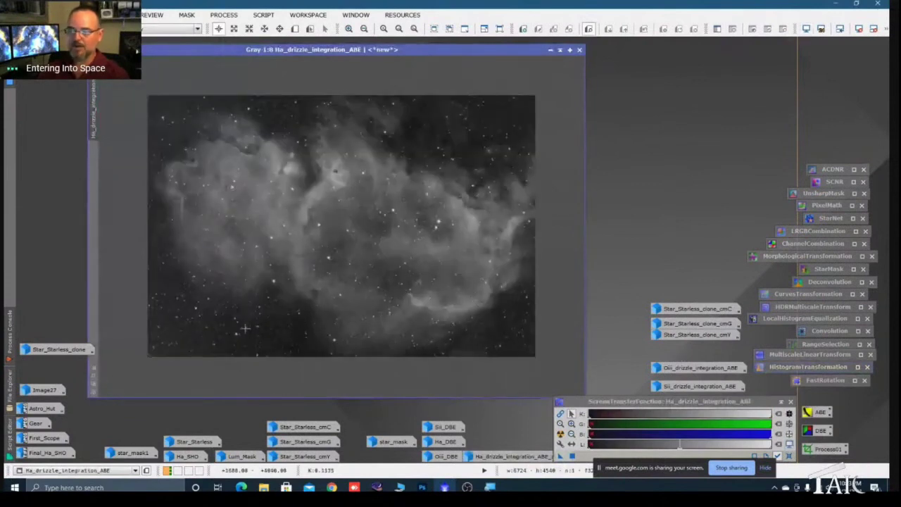
{"action": "left_click", "coordinate": [550, 51]}
{"action": "double_click", "coordinate": [77, 349]}
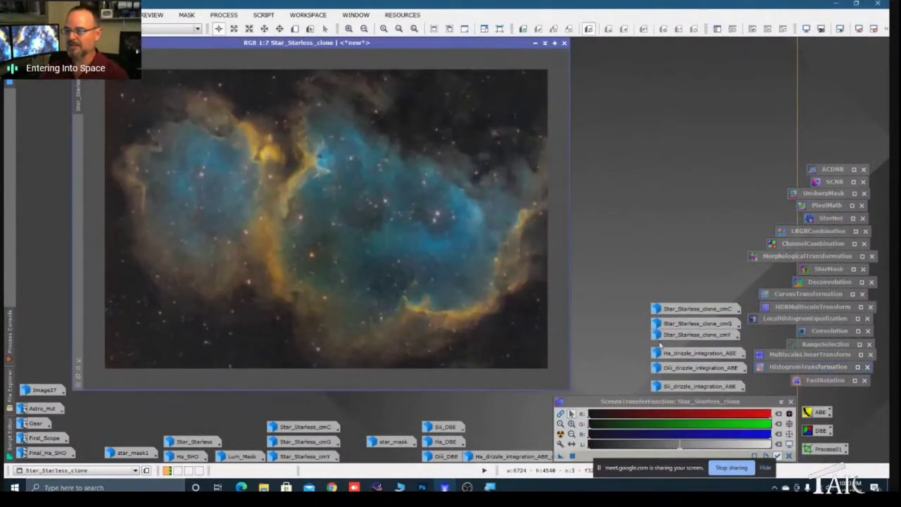
Create a preview around the bright yellow core and adjacent blue edge in Star_Starless_clone and display it at 1:2
{"action": "mouse_move", "coordinate": [680, 341]}
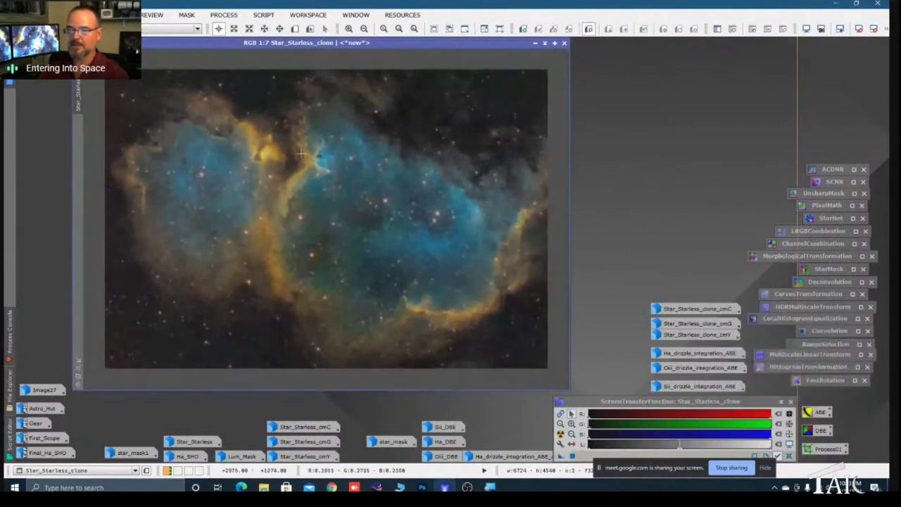
{"action": "left_click", "coordinate": [295, 28]}
{"action": "left_click_drag", "start_coordinate": [229, 118], "coordinate": [343, 206]}
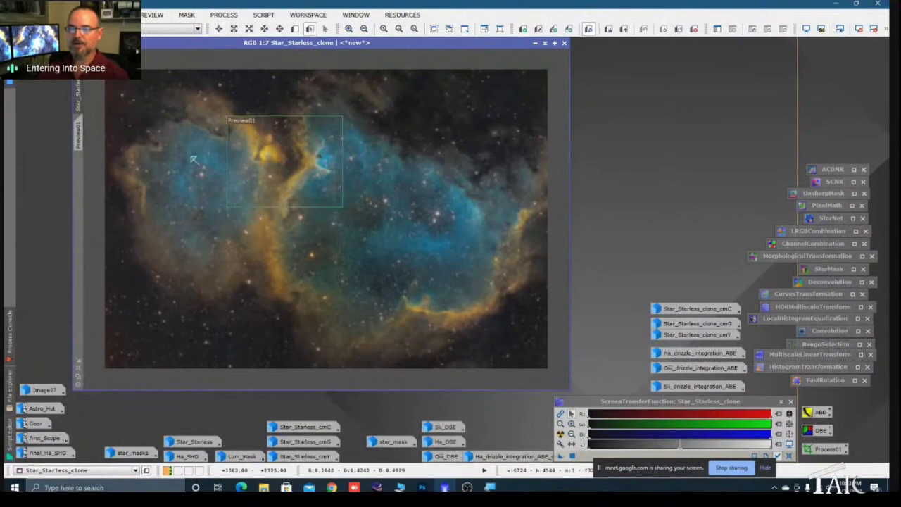
{"action": "left_click", "coordinate": [78, 136]}
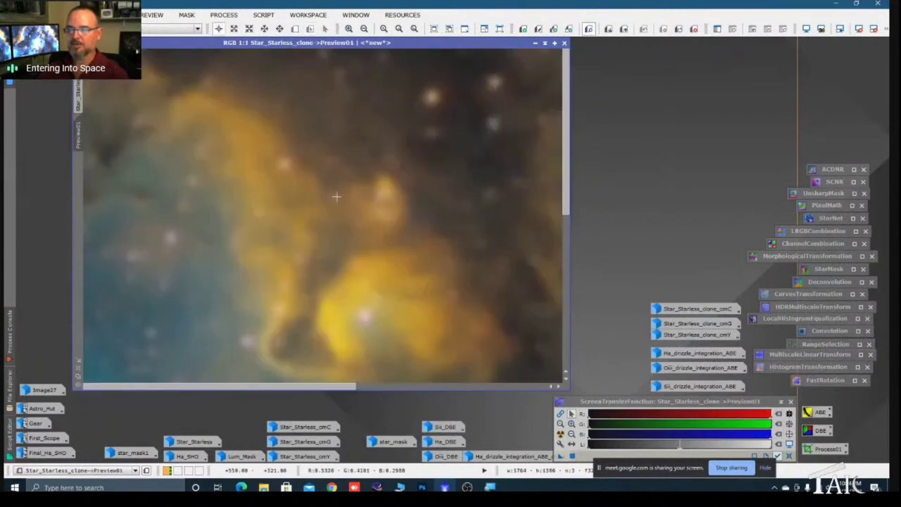
{"action": "scroll", "coordinate": [337, 197], "scroll_direction": "down", "scroll_amount": 1}
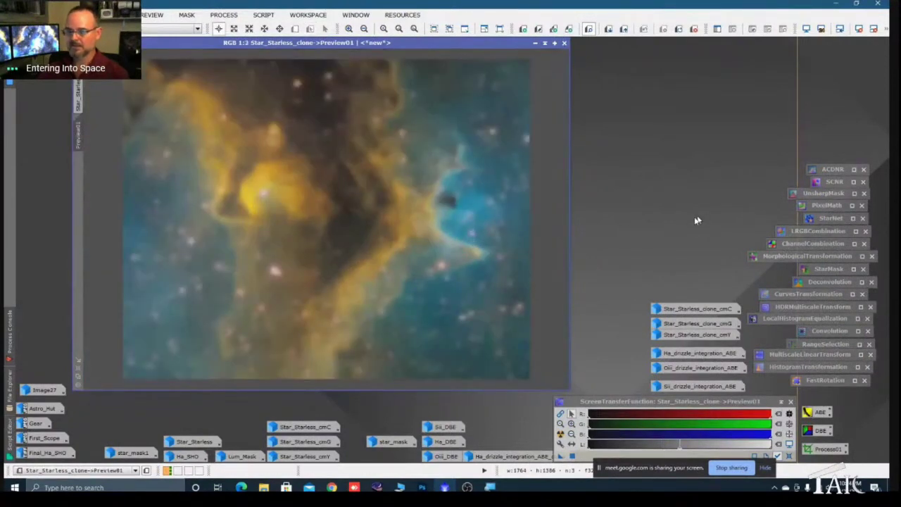
{"action": "scroll", "coordinate": [454, 233], "scroll_direction": "up", "scroll_amount": 1}
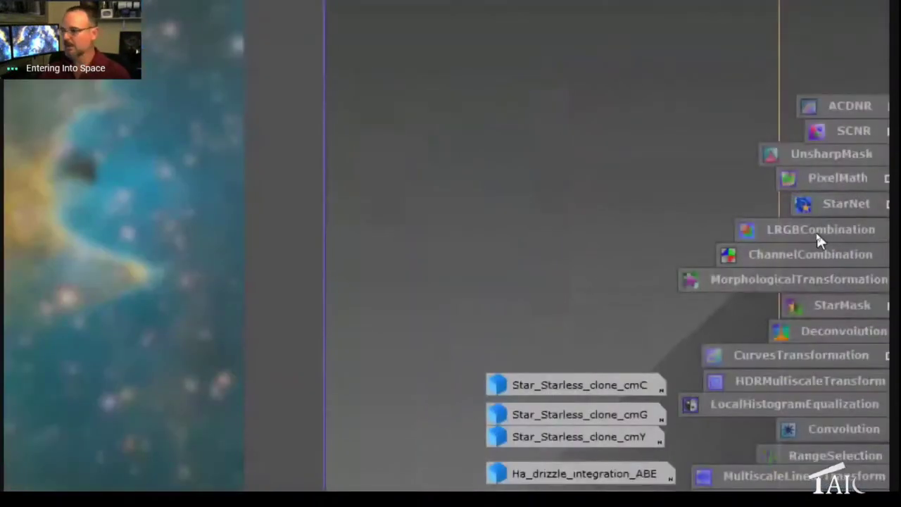
Open LRGBCombination, reset it to defaults and disable the R, G and B channels so only L is used
{"action": "left_click", "coordinate": [817, 235]}
{"action": "double_click", "coordinate": [816, 231]}
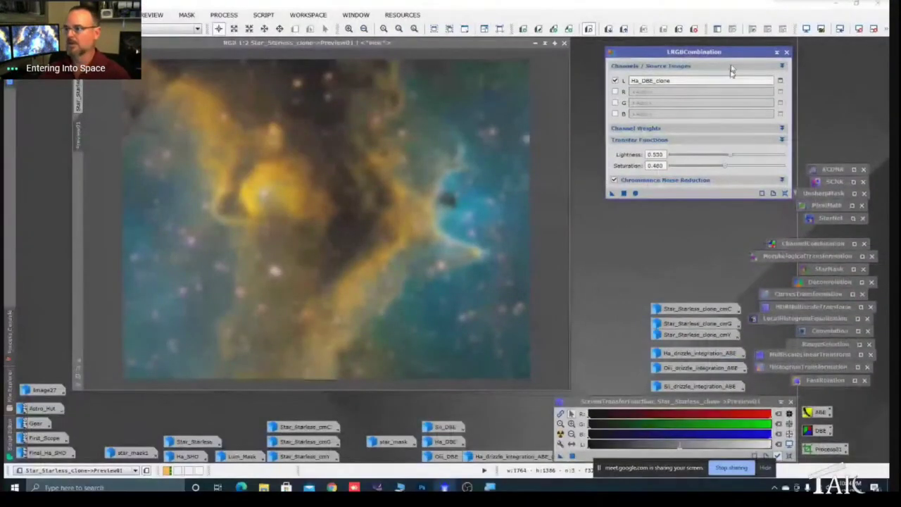
{"action": "left_click_drag", "start_coordinate": [731, 58], "coordinate": [727, 84]}
{"action": "left_click", "coordinate": [779, 219]}
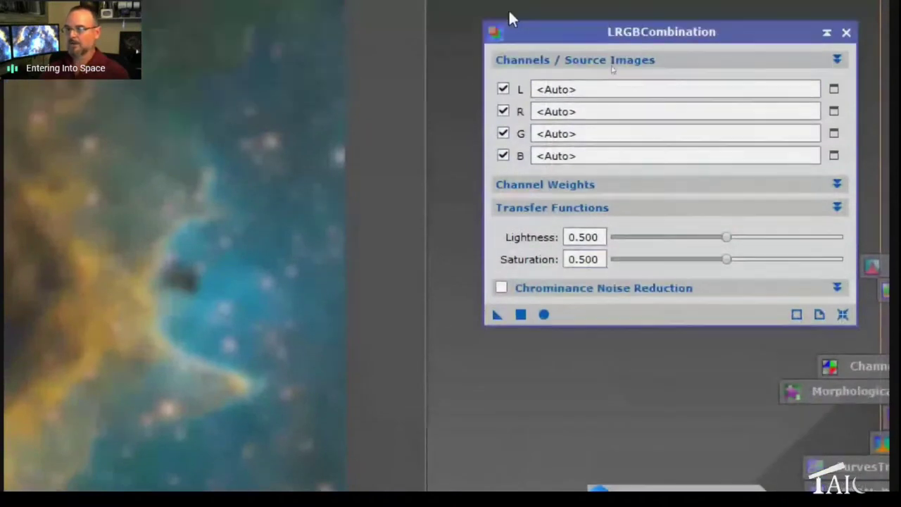
{"action": "left_click", "coordinate": [502, 113]}
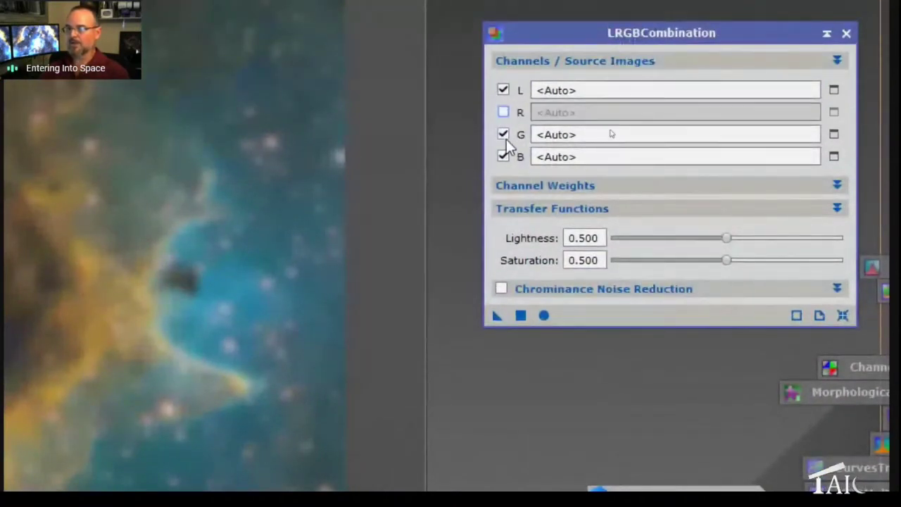
{"action": "left_click", "coordinate": [503, 134]}
{"action": "left_click", "coordinate": [503, 156]}
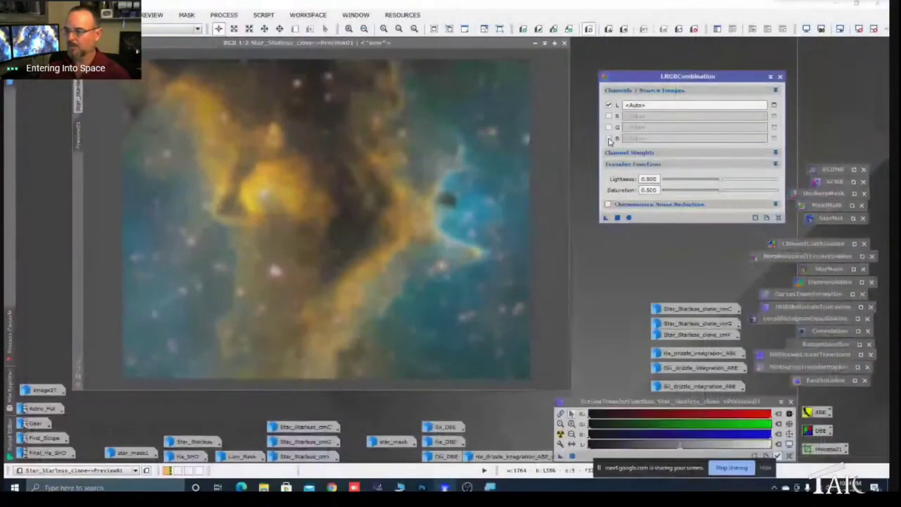
Apply LRGBCombination to Preview01 with Ha_drizzle_integration_ABE as L, lightness 0.540 and saturation 0.460
{"action": "left_click_drag", "start_coordinate": [685, 354], "coordinate": [705, 105]}
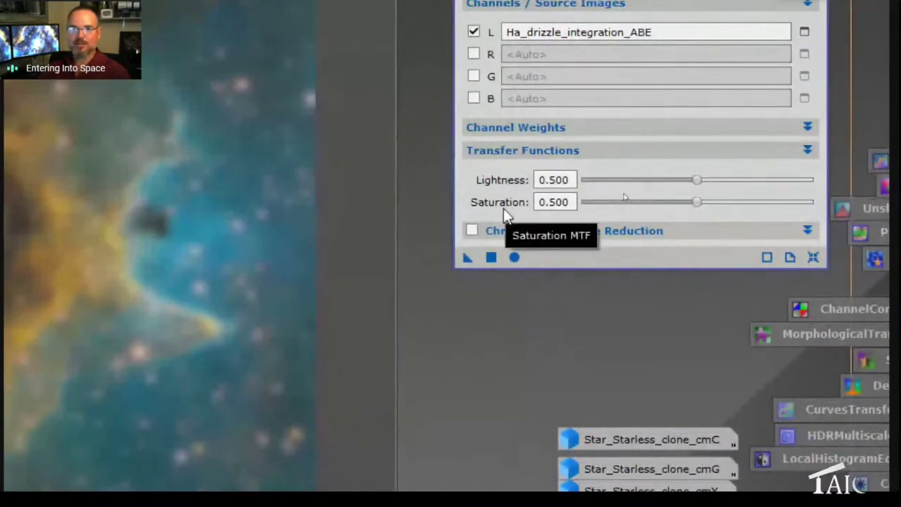
{"action": "left_click_drag", "start_coordinate": [697, 203], "coordinate": [688, 205]}
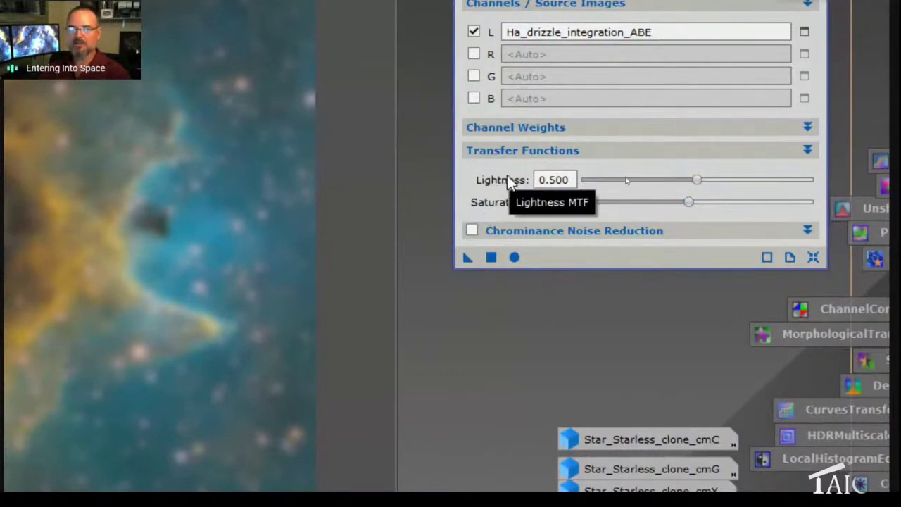
{"action": "left_click", "coordinate": [697, 181]}
{"action": "left_click_drag", "start_coordinate": [697, 182], "coordinate": [705, 181]}
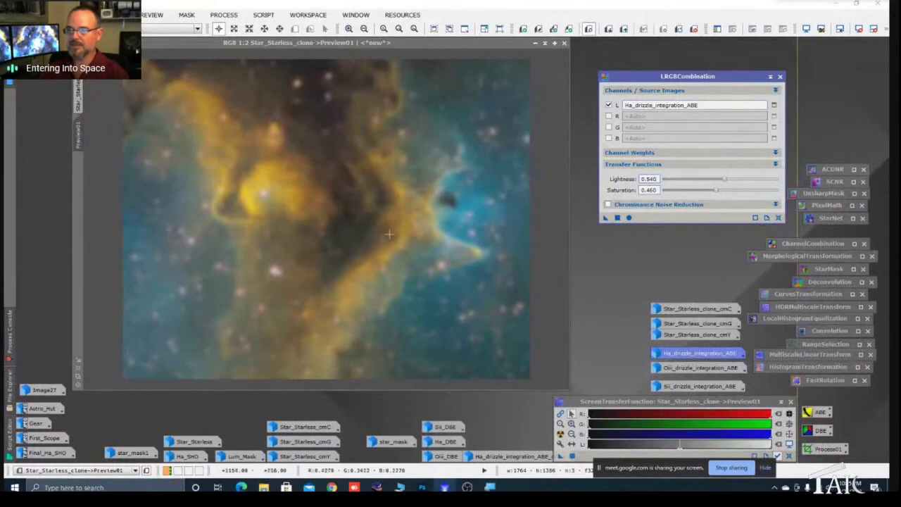
{"action": "left_click_drag", "start_coordinate": [604, 220], "coordinate": [388, 223]}
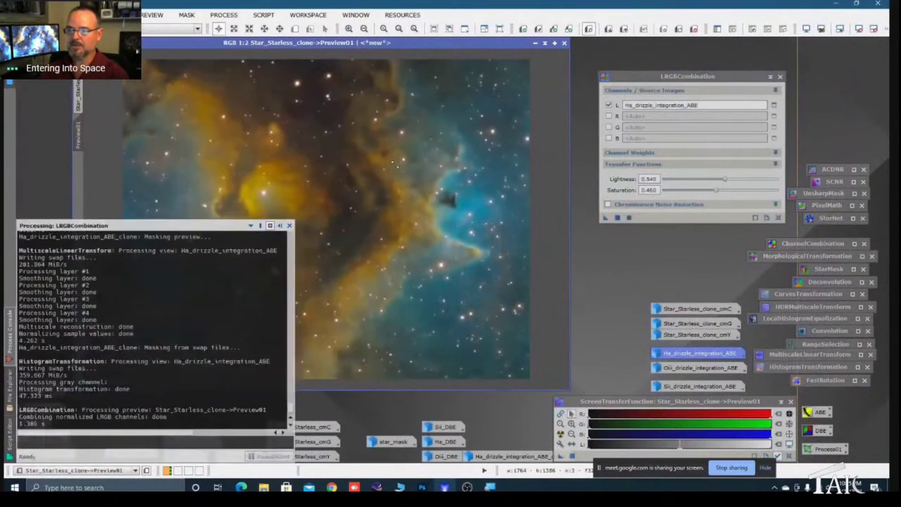
Compare Preview01 with and without the Ha luminance and inspect its stars and nebula structure up close
{"action": "key", "text": "ctrl+shift+z"}
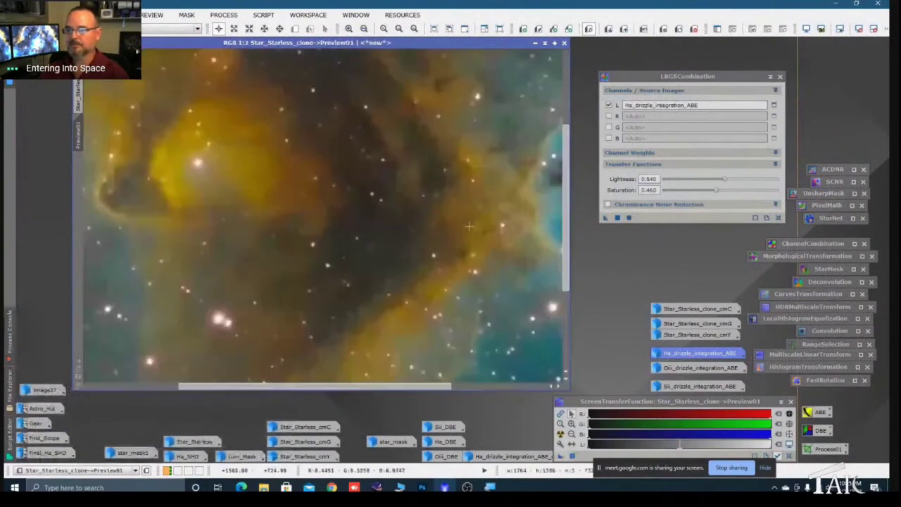
{"action": "key", "text": "ctrl+shift+z"}
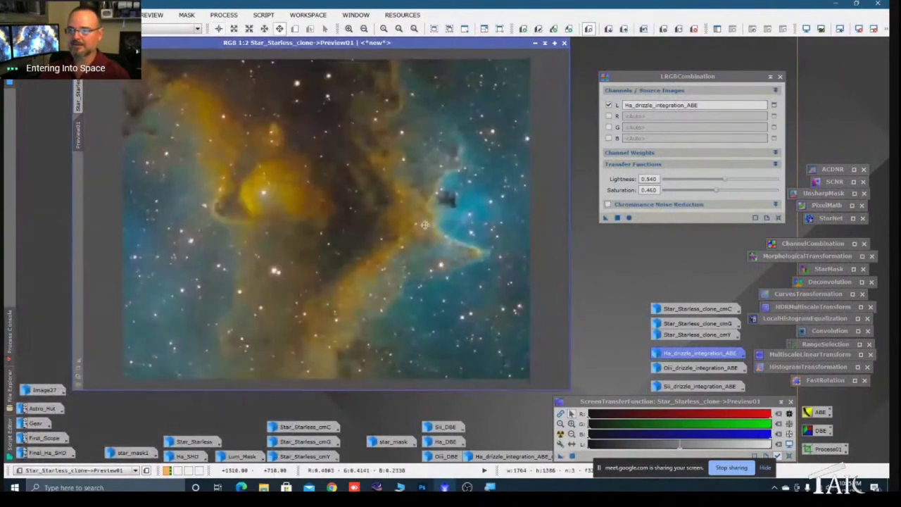
{"action": "scroll", "coordinate": [470, 225], "scroll_direction": "up", "scroll_amount": 1}
{"action": "left_click_drag", "start_coordinate": [345, 246], "coordinate": [318, 207]}
{"action": "left_click_drag", "start_coordinate": [466, 157], "coordinate": [476, 284]}
{"action": "left_click_drag", "start_coordinate": [385, 189], "coordinate": [322, 199]}
{"action": "scroll", "coordinate": [322, 199], "scroll_direction": "down", "scroll_amount": 1}
{"action": "key", "text": "alt+r"}
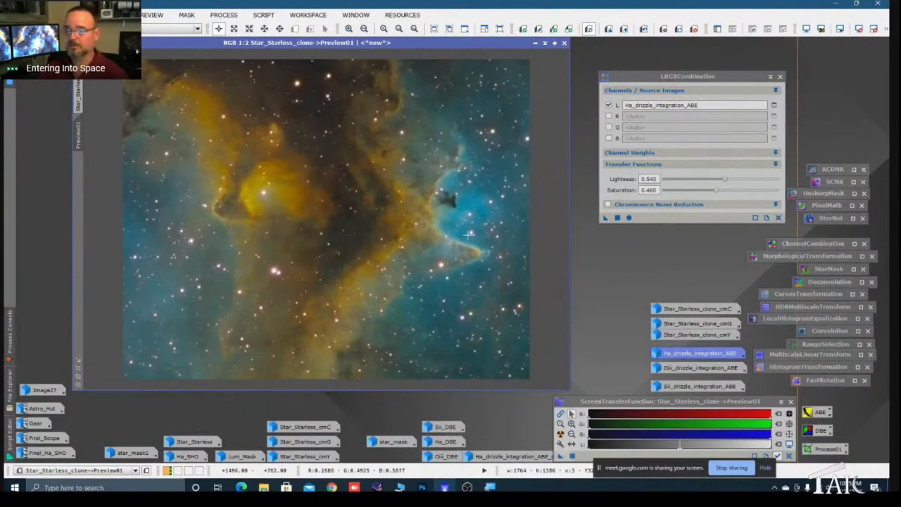
{"action": "key", "text": "alt+p"}
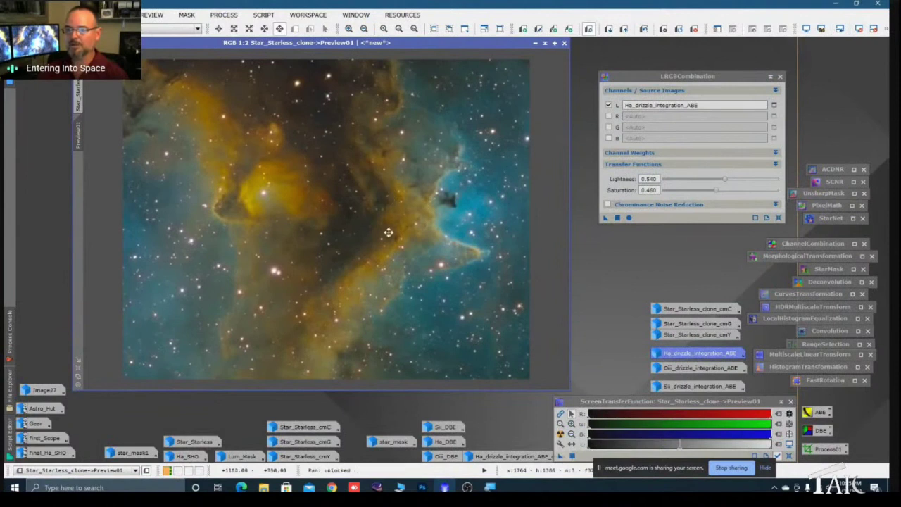
{"action": "key", "text": "alt+r"}
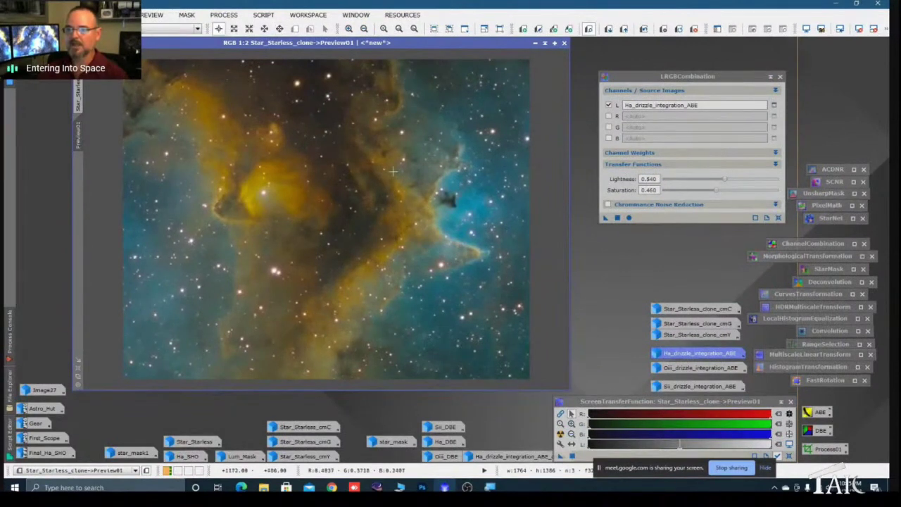
Return to the full Star_Starless_clone view, enable Chrominance Noise Reduction in LRGBCombination and collapse the process window
{"action": "left_click", "coordinate": [80, 88]}
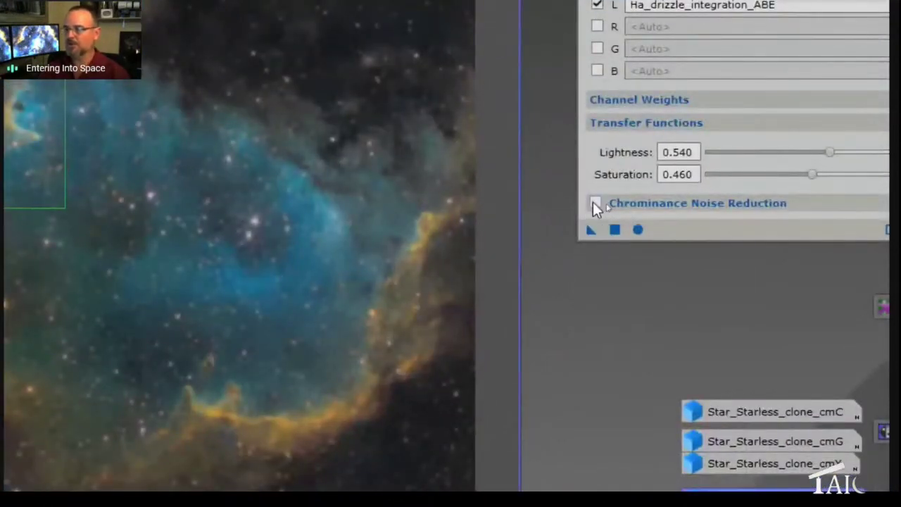
{"action": "left_click", "coordinate": [595, 203]}
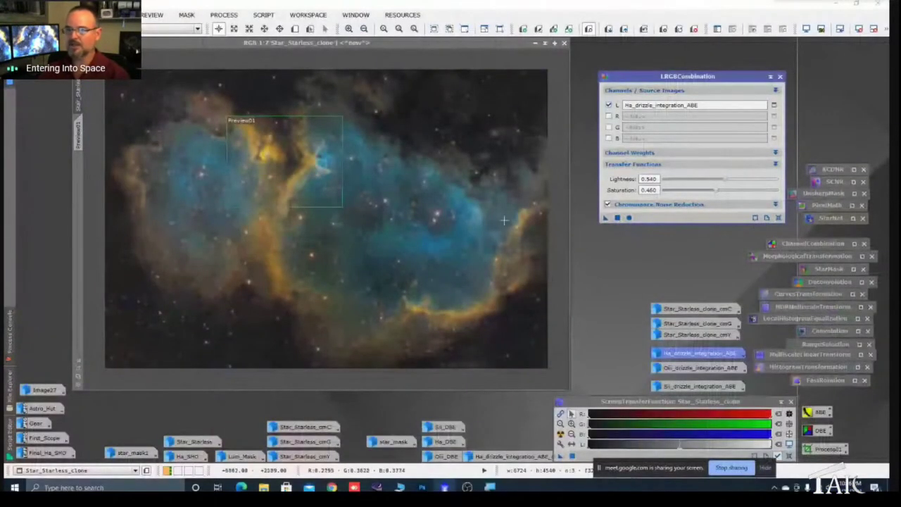
{"action": "left_click", "coordinate": [768, 77]}
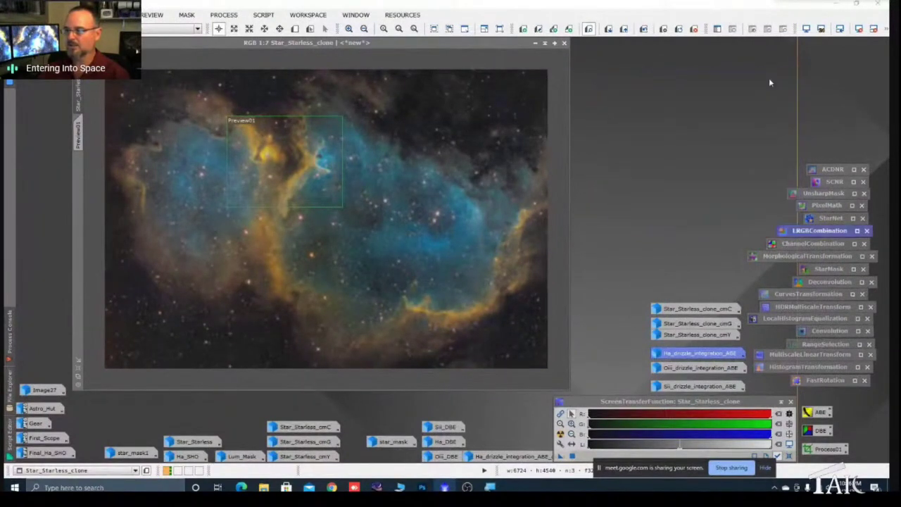
Minimize Star_Starless_clone, open the Ha_SHO image and enlarge its window to view it at 1:7
{"action": "left_click", "coordinate": [535, 43]}
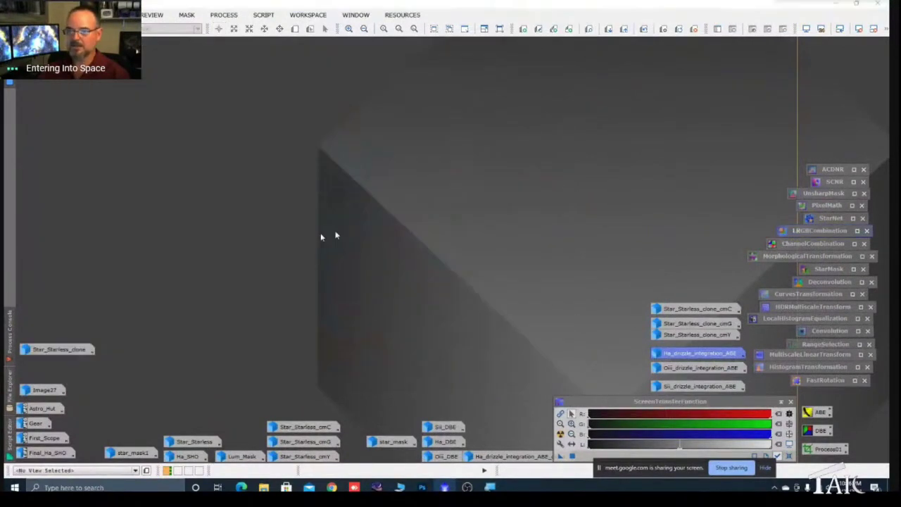
{"action": "double_click", "coordinate": [200, 456]}
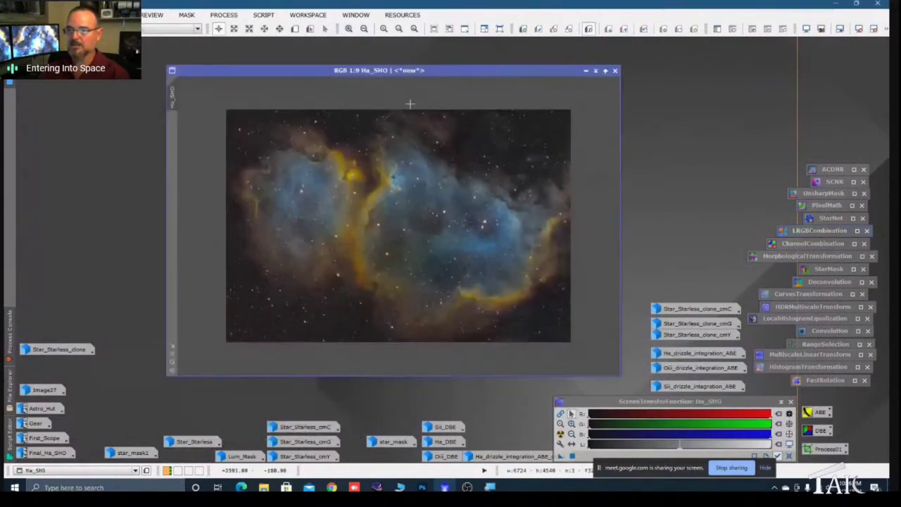
{"action": "left_click_drag", "start_coordinate": [420, 71], "coordinate": [380, 53]}
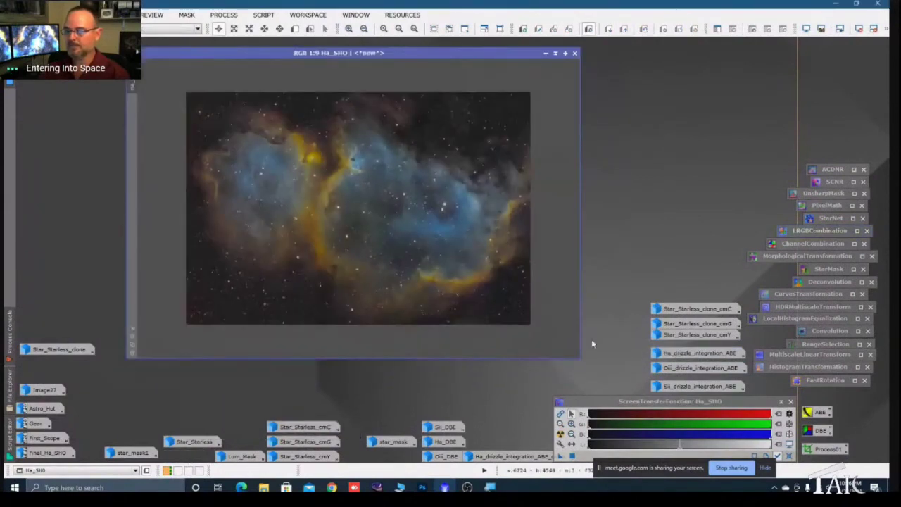
{"action": "left_click_drag", "start_coordinate": [580, 359], "coordinate": [599, 403]}
{"action": "scroll", "coordinate": [370, 163], "scroll_direction": "up", "scroll_amount": 2}
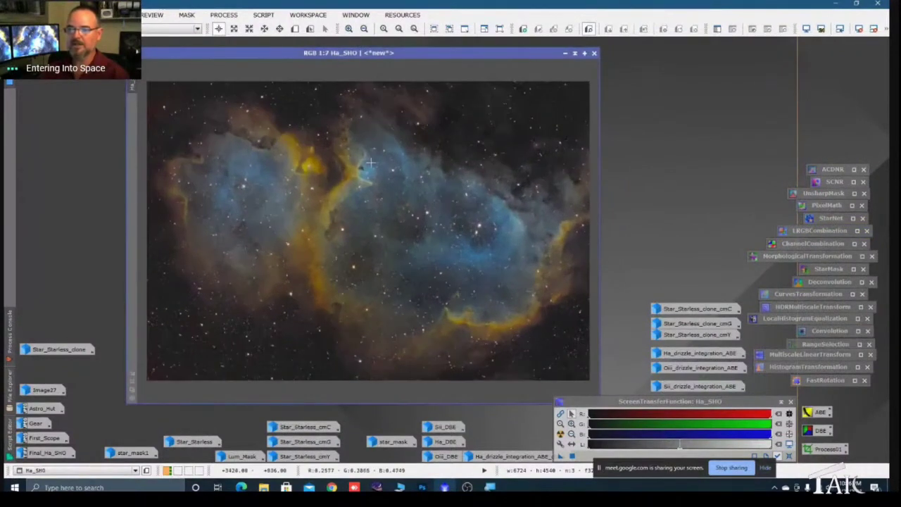
Mask the Ha_SHO image with its extracted lightness image, Ha_SHO_L, and park the minimized mask image among the workspace icons
{"action": "left_click_drag", "start_coordinate": [373, 54], "coordinate": [354, 52]}
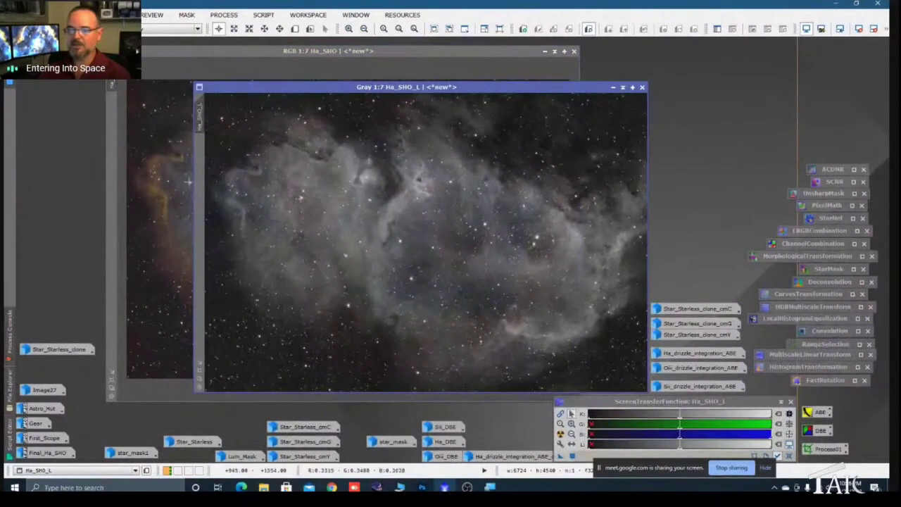
{"action": "left_click_drag", "start_coordinate": [203, 117], "coordinate": [113, 105]}
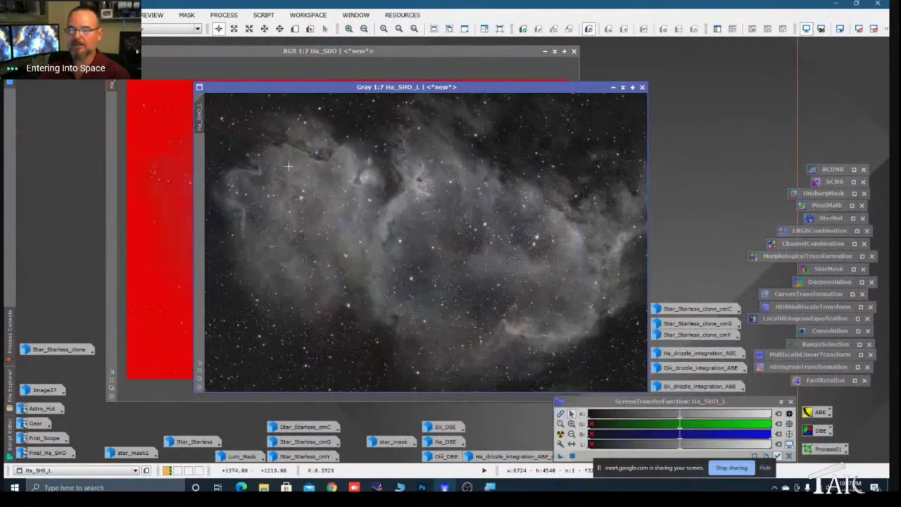
{"action": "left_click", "coordinate": [612, 86]}
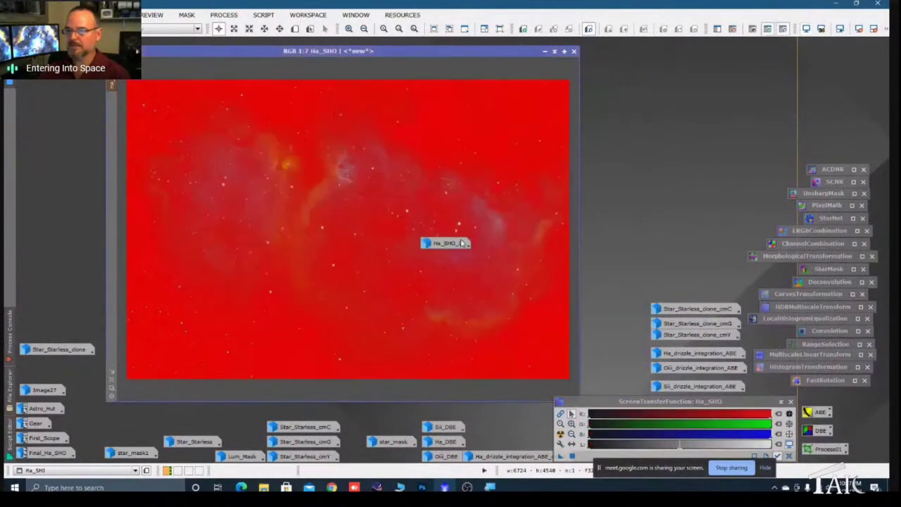
{"action": "left_click_drag", "start_coordinate": [458, 243], "coordinate": [61, 367]}
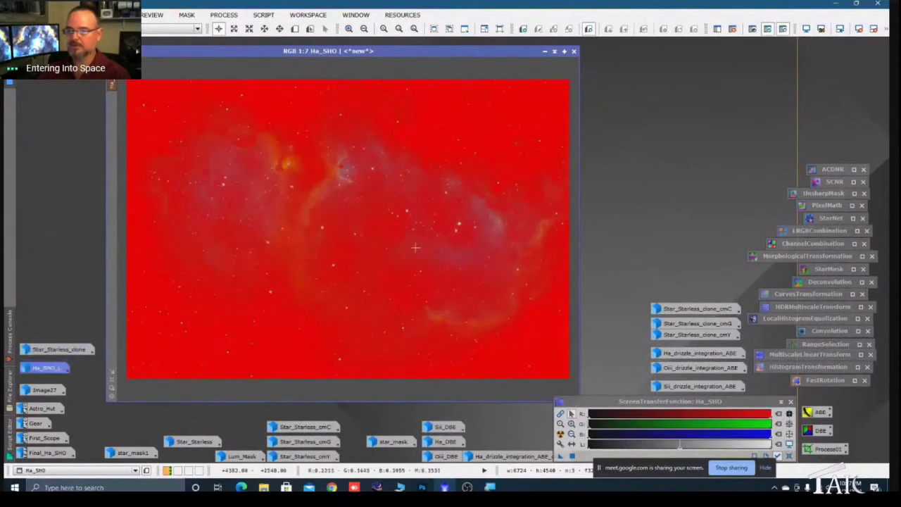
Hide the red mask overlay on Ha_SHO while keeping the mask enabled
{"action": "right_click", "coordinate": [335, 222]}
{"action": "mouse_move", "coordinate": [378, 322]}
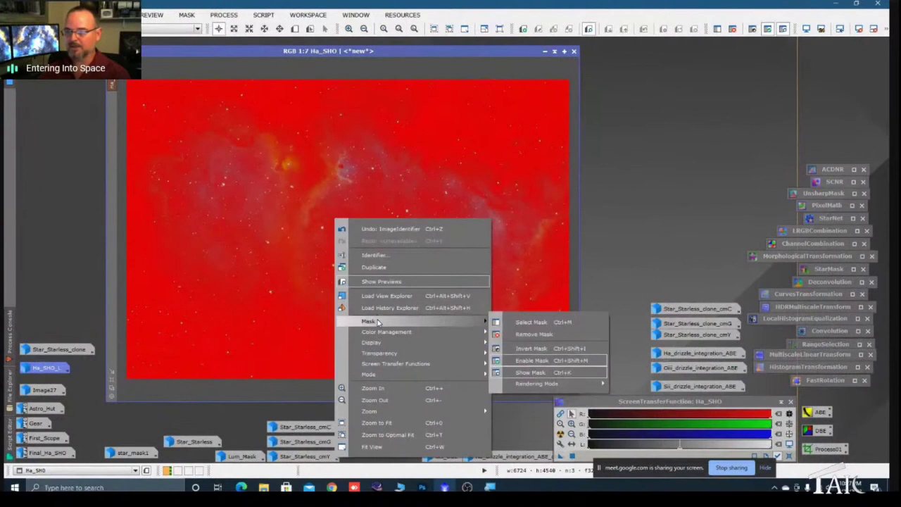
{"action": "left_click", "coordinate": [534, 374]}
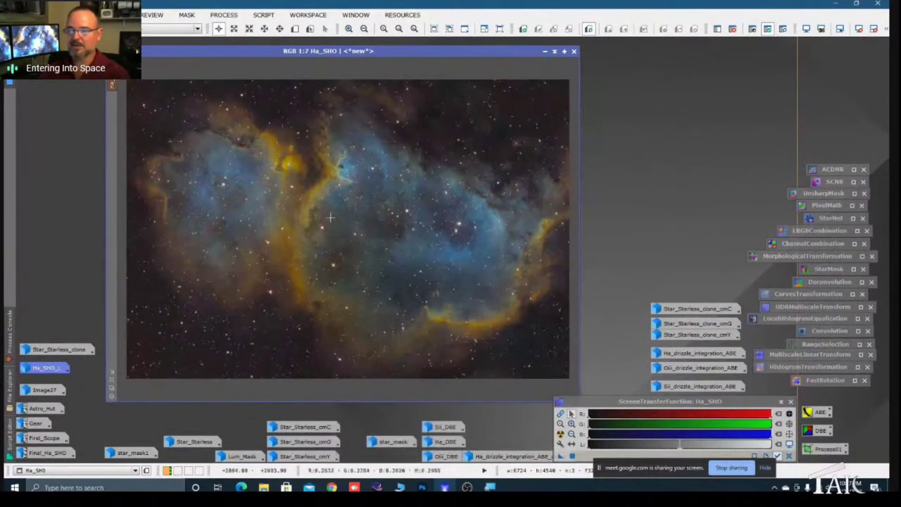
Open CurvesTransformation with a real-time preview and shape the RGB/K curve, raising the highlights and anchoring the shadows at input 0.19380, output 0.20155
{"action": "double_click", "coordinate": [802, 294]}
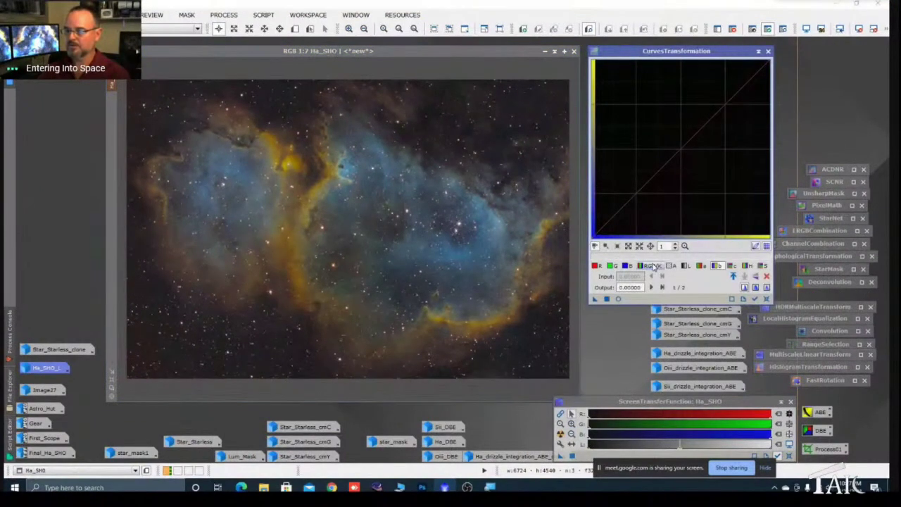
{"action": "left_click", "coordinate": [618, 300]}
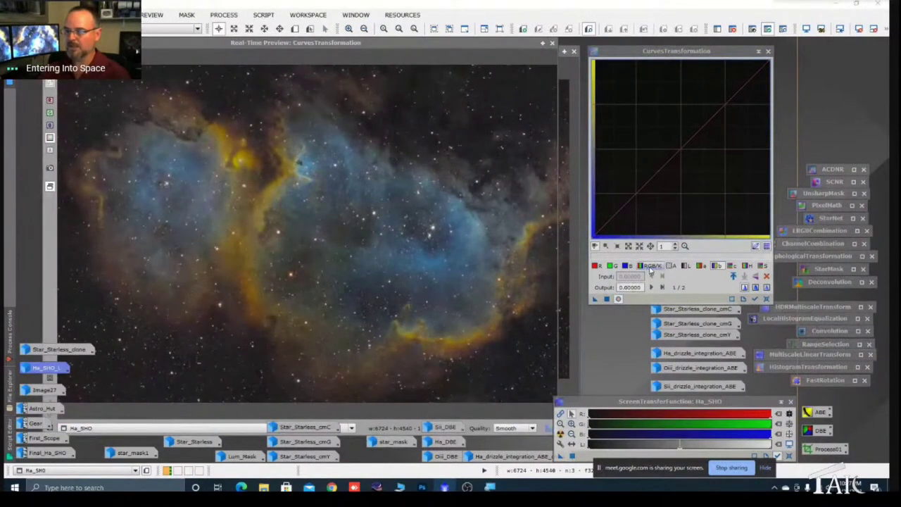
{"action": "left_click", "coordinate": [651, 266]}
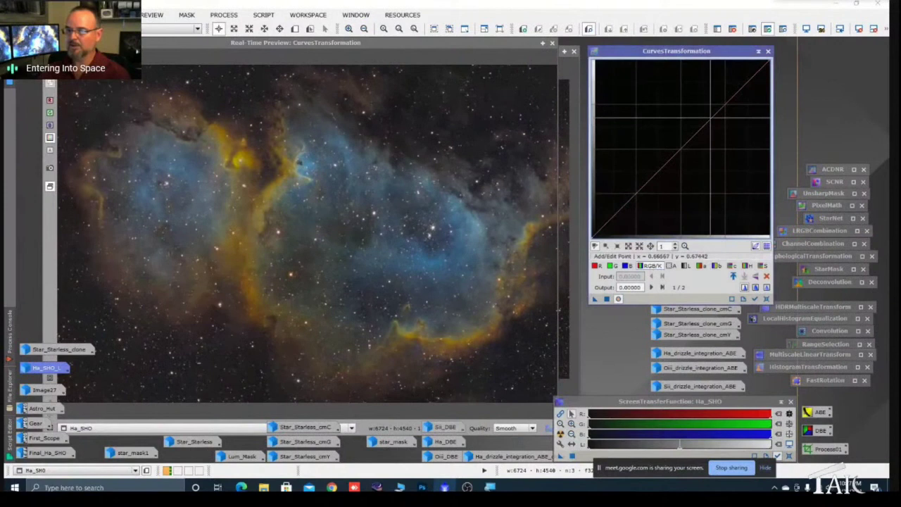
{"action": "left_click_drag", "start_coordinate": [713, 117], "coordinate": [701, 106]}
{"action": "left_click_drag", "start_coordinate": [621, 202], "coordinate": [625, 202]}
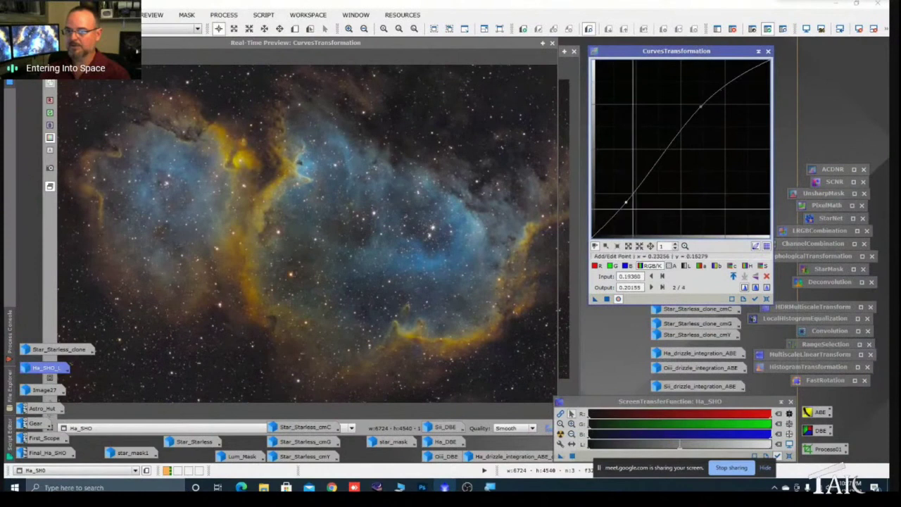
Raise the lightness curve at input 0.64083 to 0.71318, anchor it at 0.20930 to 0.21447, and apply the curves to Ha_SHO
{"action": "left_click", "coordinate": [684, 267]}
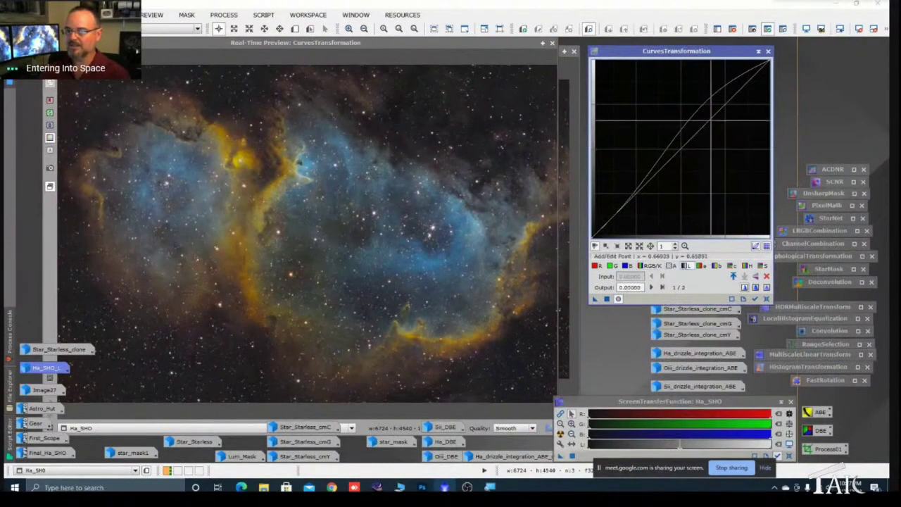
{"action": "left_click_drag", "start_coordinate": [709, 120], "coordinate": [707, 110]}
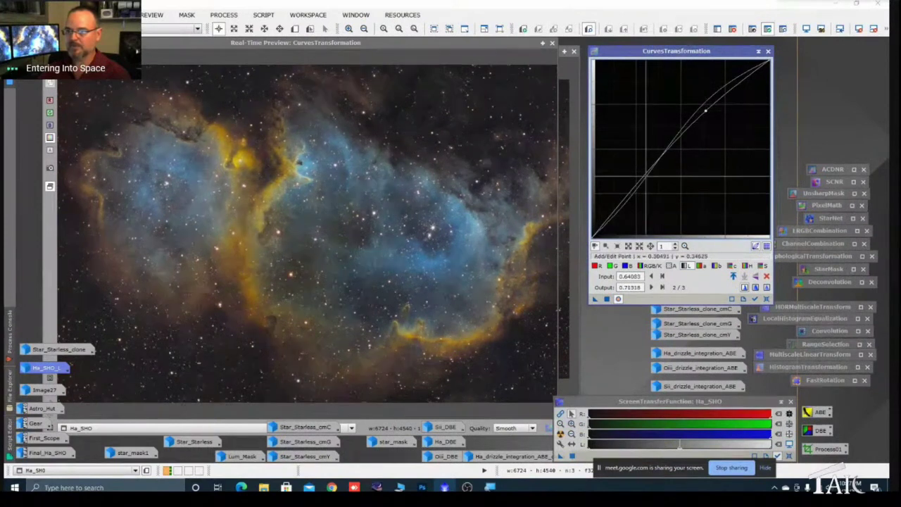
{"action": "left_click", "coordinate": [630, 199]}
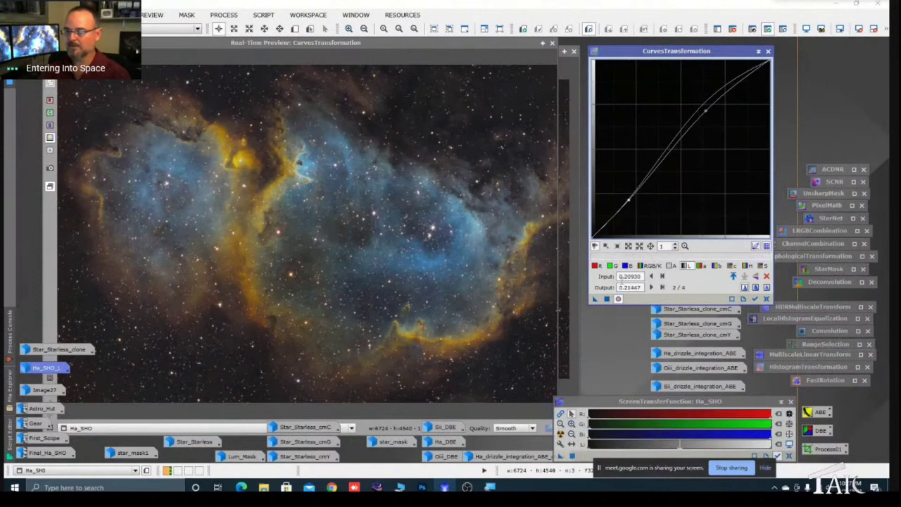
{"action": "left_click", "coordinate": [607, 299]}
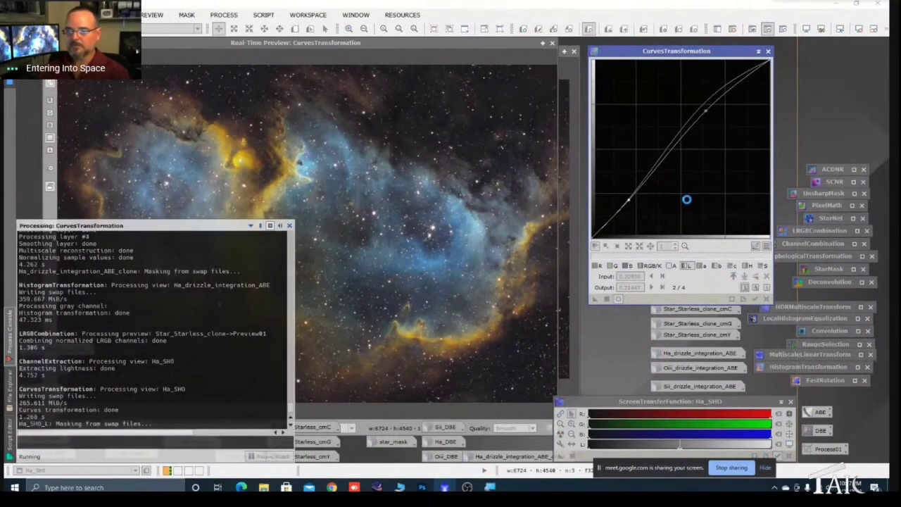
Reset and collapse CurvesTransformation, close the real-time preview, and inspect Ha_SHO at 1:4
{"action": "left_click", "coordinate": [765, 299]}
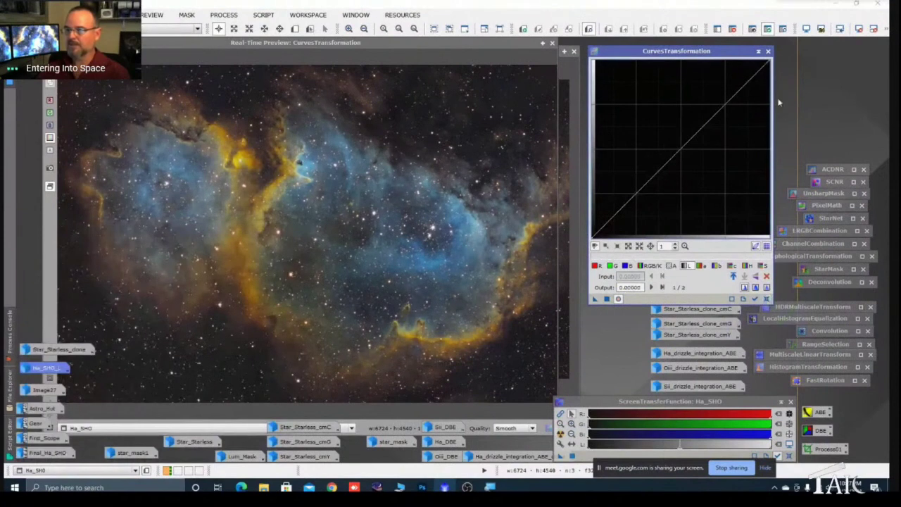
{"action": "left_click", "coordinate": [759, 52]}
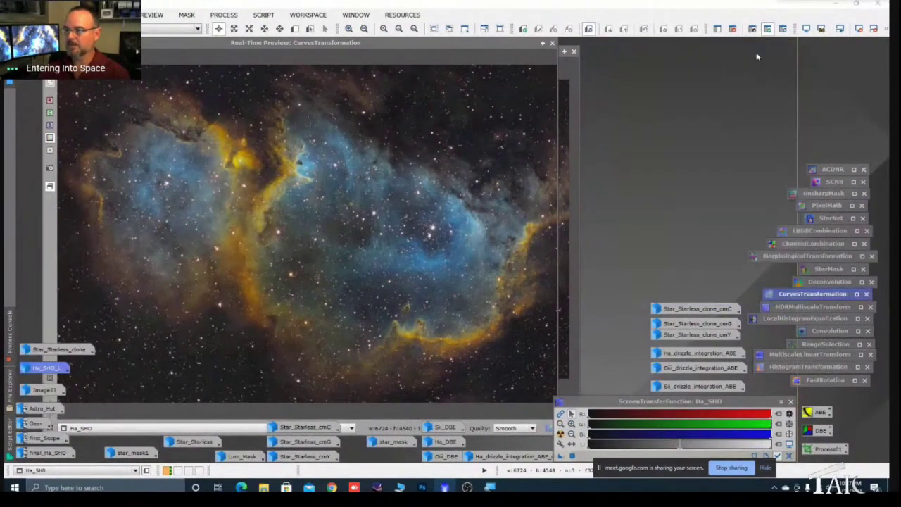
{"action": "left_click", "coordinate": [554, 43]}
{"action": "scroll", "coordinate": [294, 158], "scroll_direction": "up", "scroll_amount": 2}
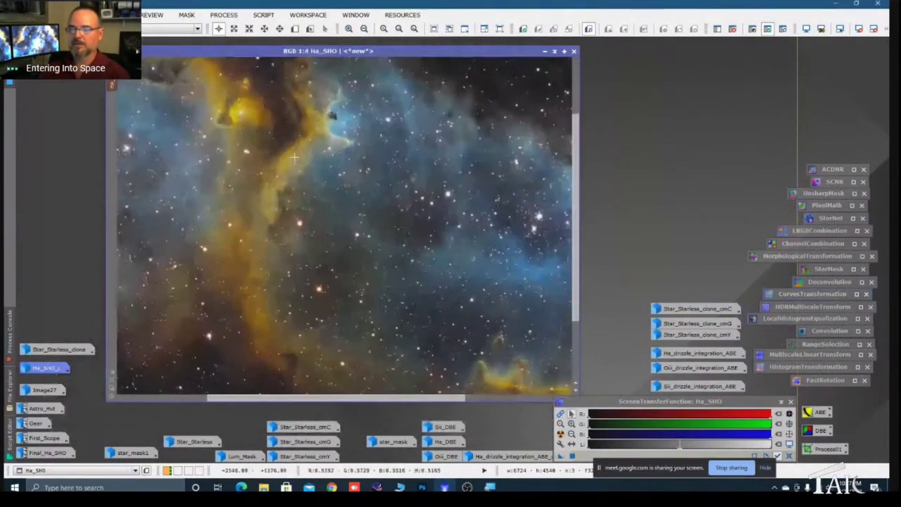